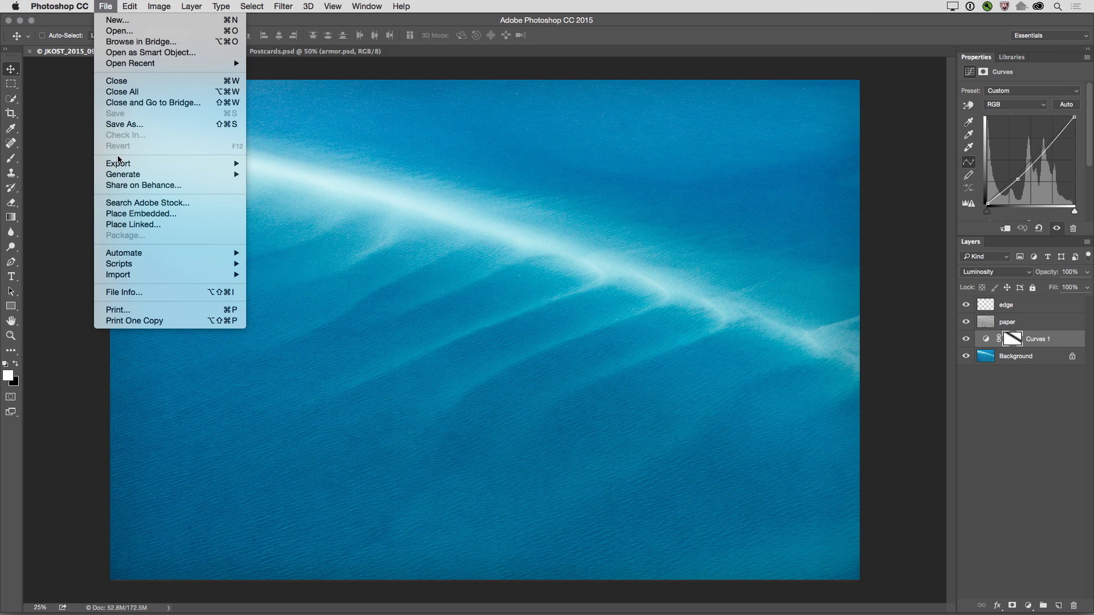
Show the File > Export submenu for the aerial ocean photo
{"action": "mouse_move", "coordinate": [120, 163]}
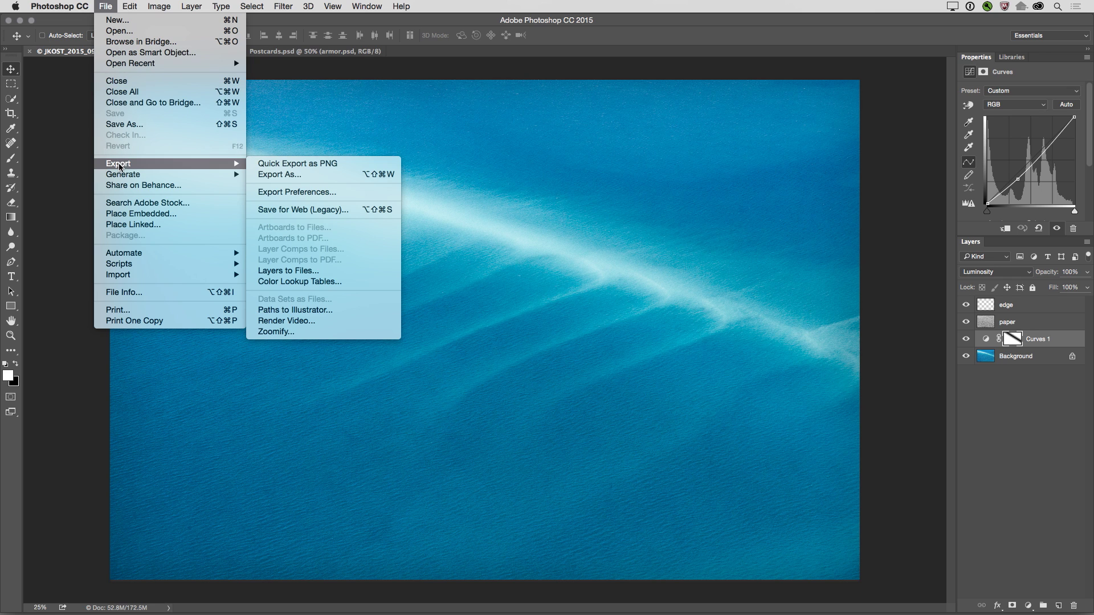
Make Quick Export use JPG quality 90 with Copyright and Contact Info metadata and sRGB conversion
{"action": "left_click", "coordinate": [319, 192]}
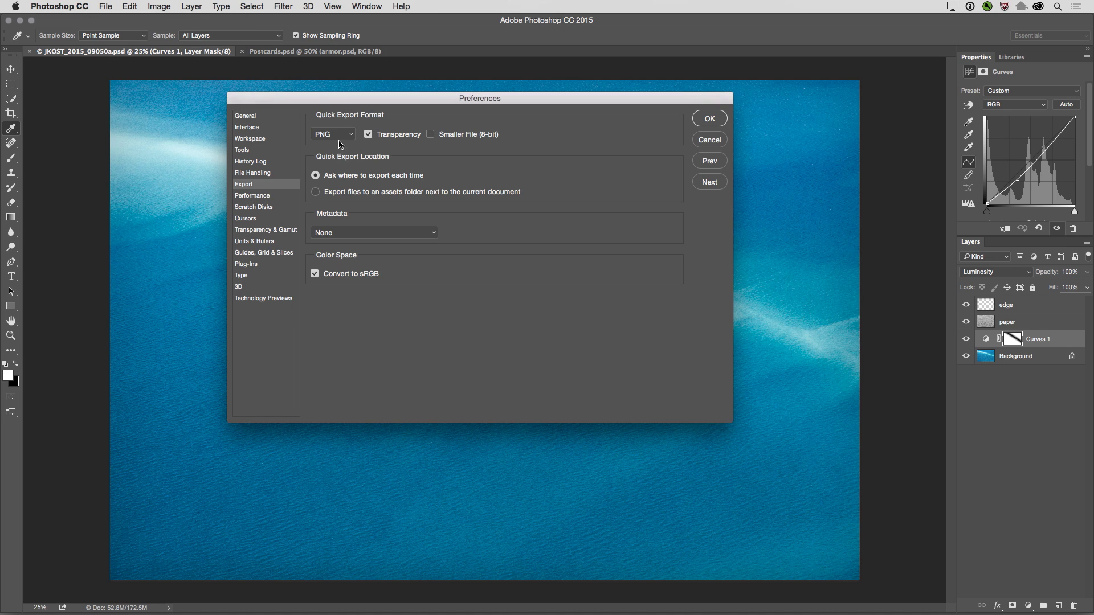
{"action": "left_click", "coordinate": [344, 136]}
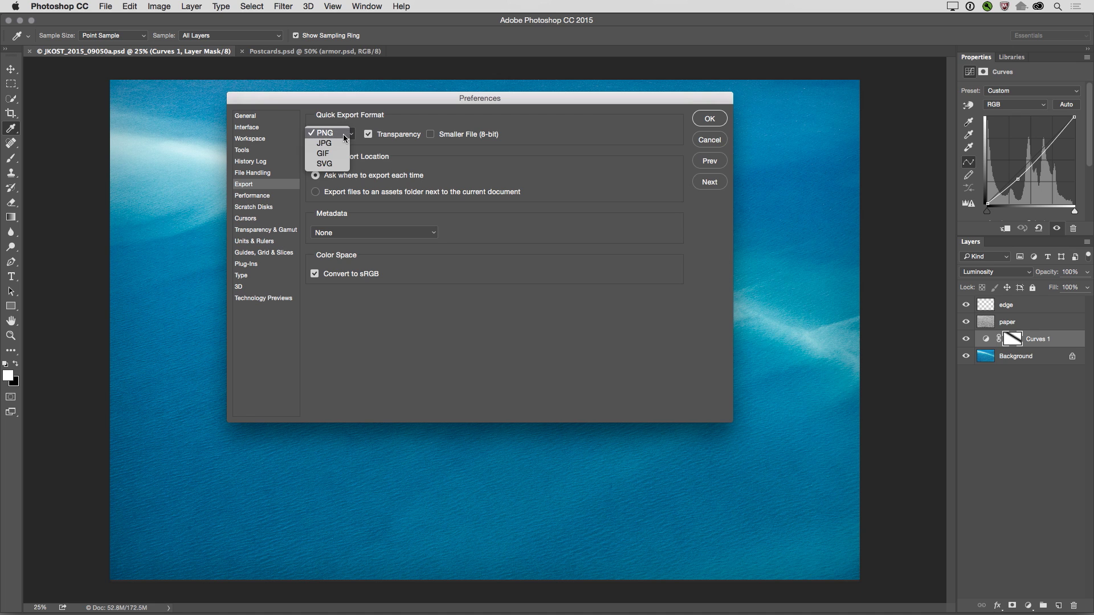
{"action": "left_click", "coordinate": [340, 142]}
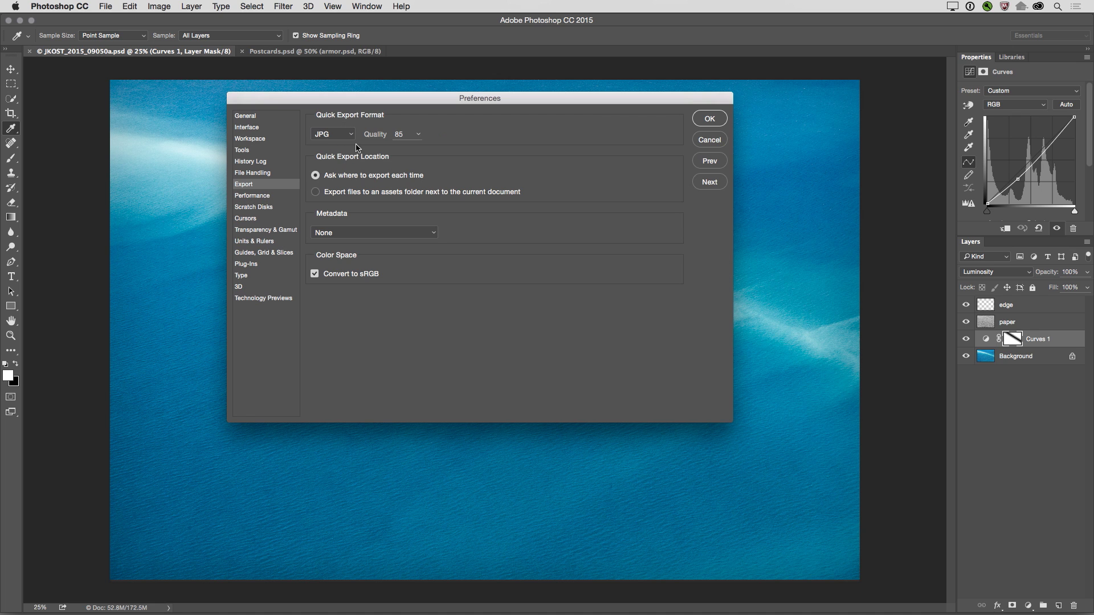
{"action": "left_click_drag", "start_coordinate": [404, 135], "coordinate": [391, 135]}
{"action": "type", "text": "90"}
{"action": "left_click", "coordinate": [316, 193]}
{"action": "left_click", "coordinate": [316, 176]}
{"action": "left_click", "coordinate": [345, 230]}
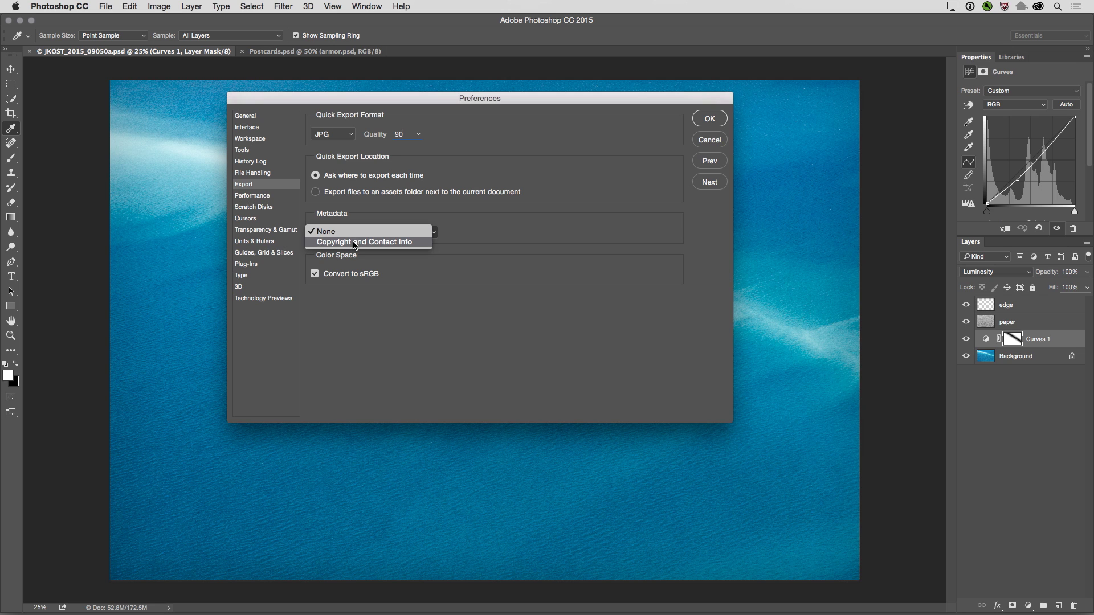
{"action": "left_click", "coordinate": [355, 243]}
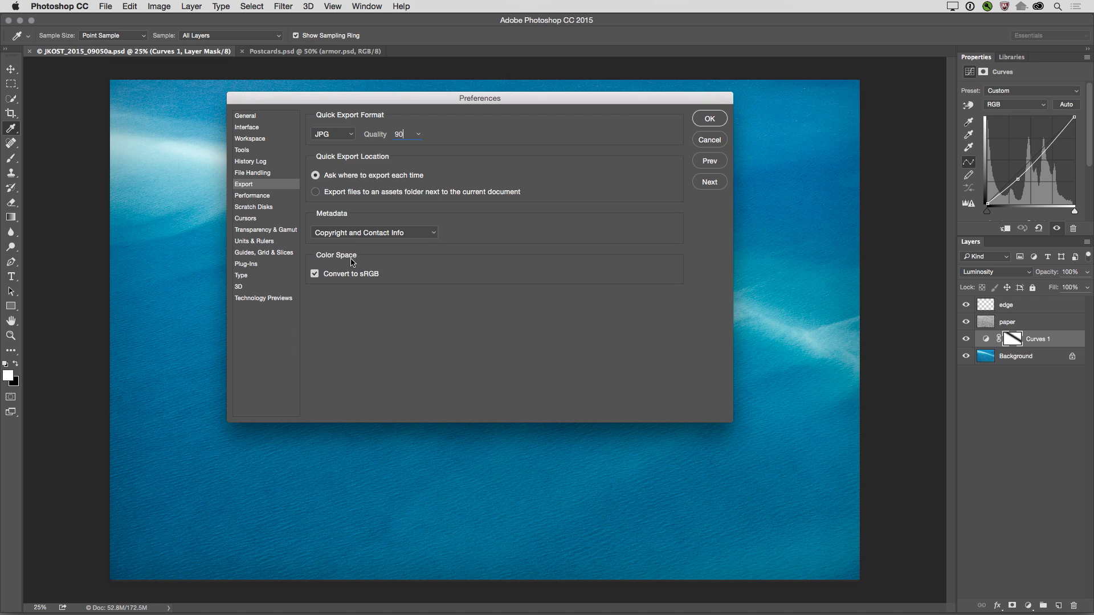
{"action": "left_click", "coordinate": [312, 275]}
{"action": "left_click", "coordinate": [315, 275]}
{"action": "left_click", "coordinate": [710, 118]}
Confirm the preferences and check that File > Export now lists Quick Export as JPG
{"action": "key", "text": "v"}
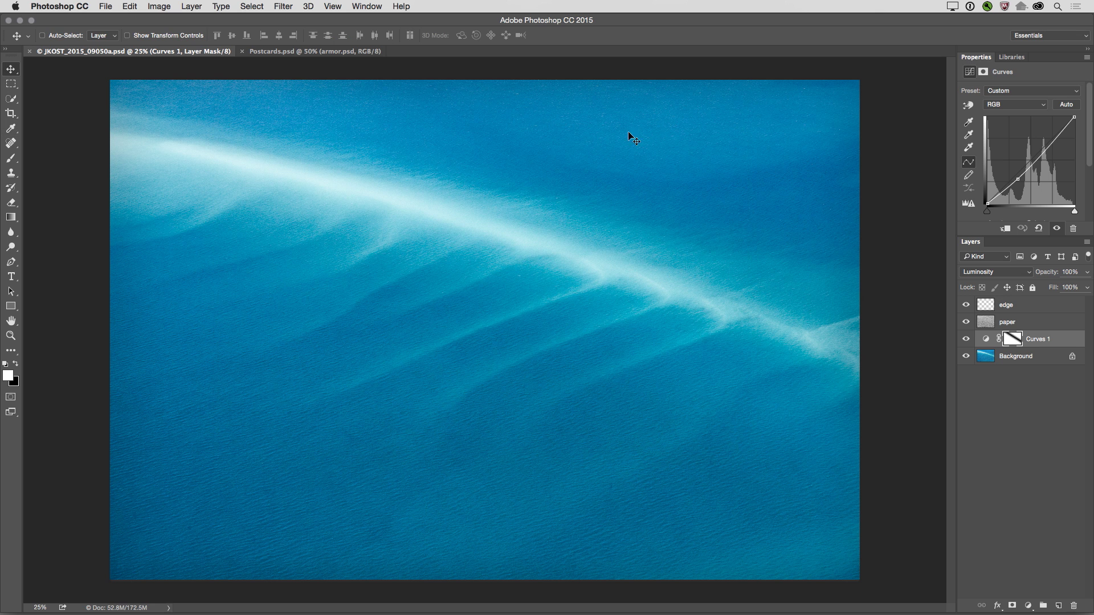
{"action": "left_click", "coordinate": [112, 7]}
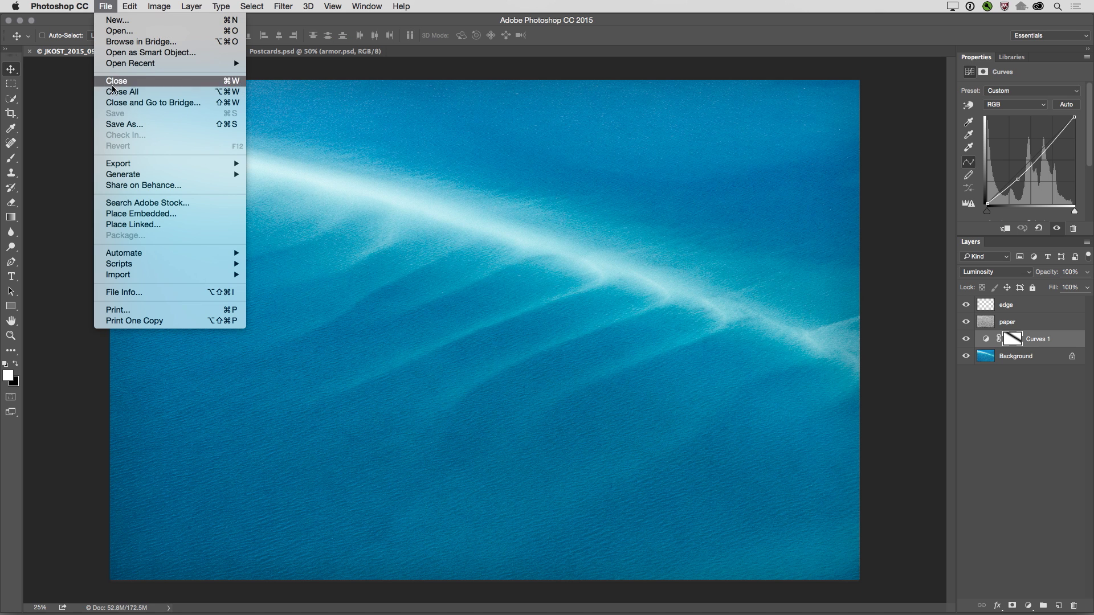
{"action": "mouse_move", "coordinate": [125, 164]}
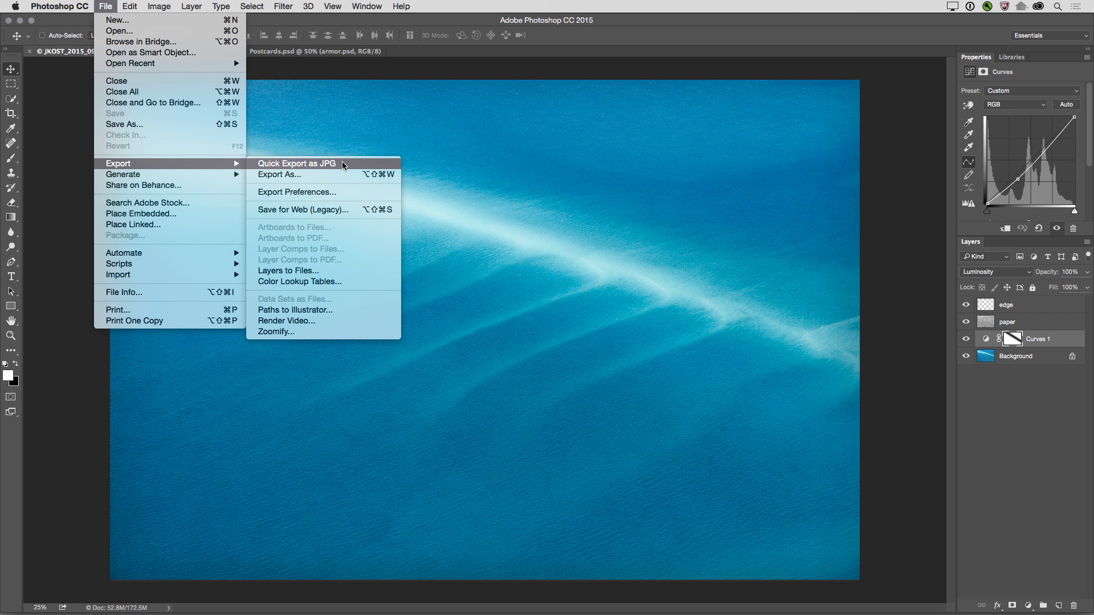
{"action": "mouse_move", "coordinate": [132, 8]}
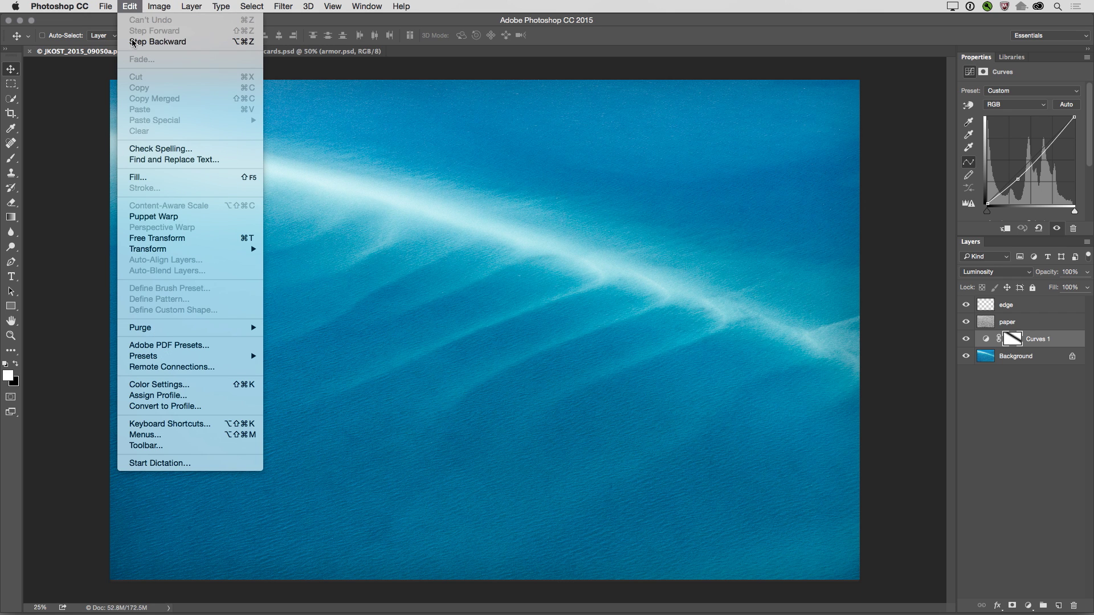
Assign Shift+Cmd+W to Quick Export as JPG, taking it from Close and Go to Bridge
{"action": "left_click", "coordinate": [217, 427]}
{"action": "left_click", "coordinate": [332, 247]}
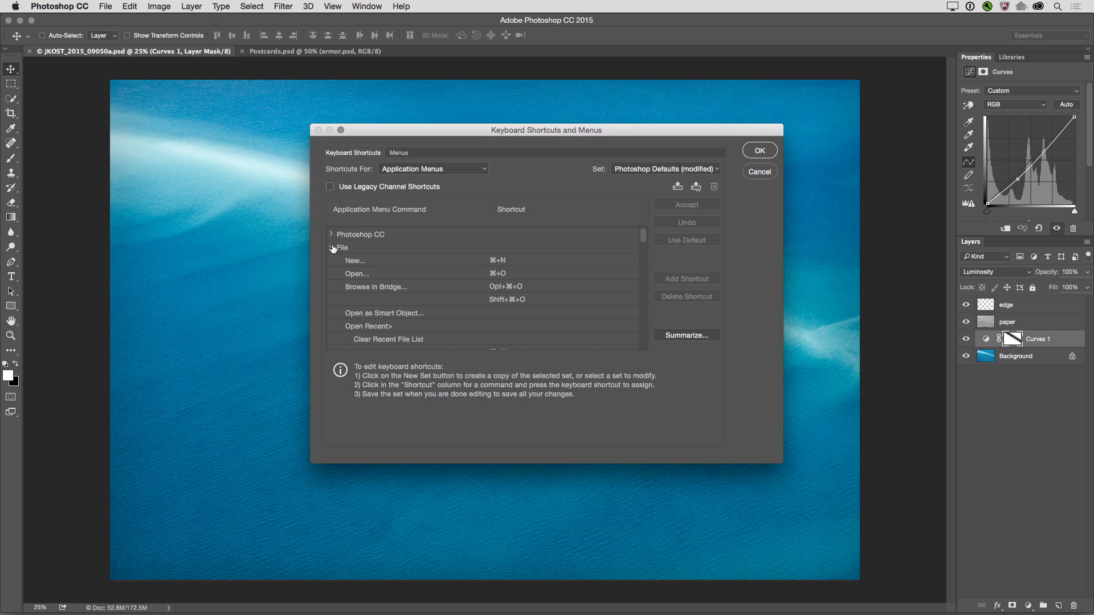
{"action": "scroll", "coordinate": [414, 279], "scroll_direction": "down", "scroll_amount": 5}
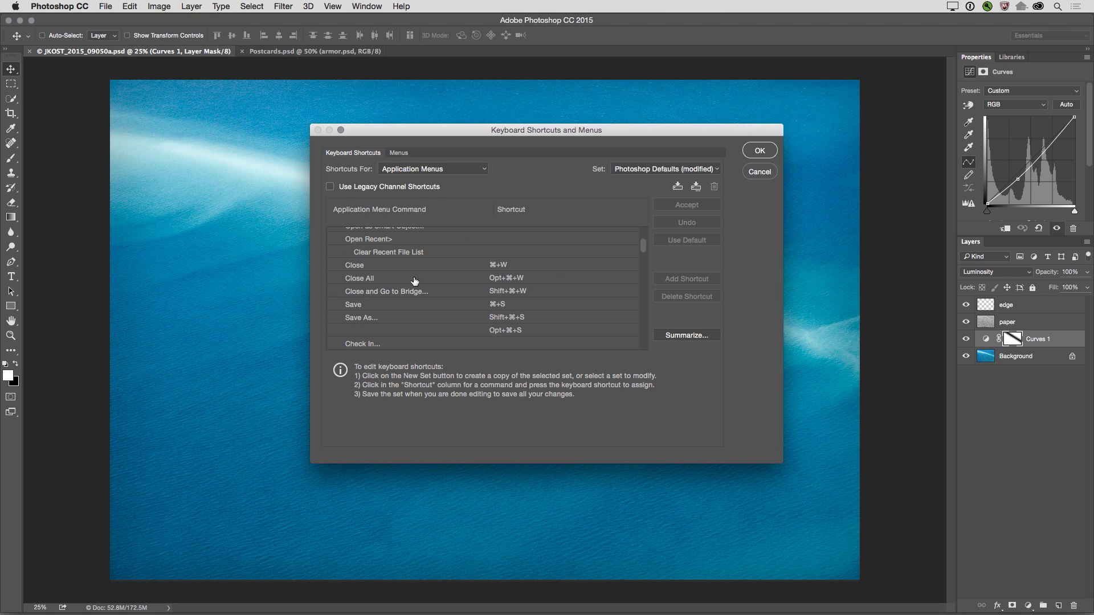
{"action": "scroll", "coordinate": [414, 281], "scroll_direction": "down", "scroll_amount": 6}
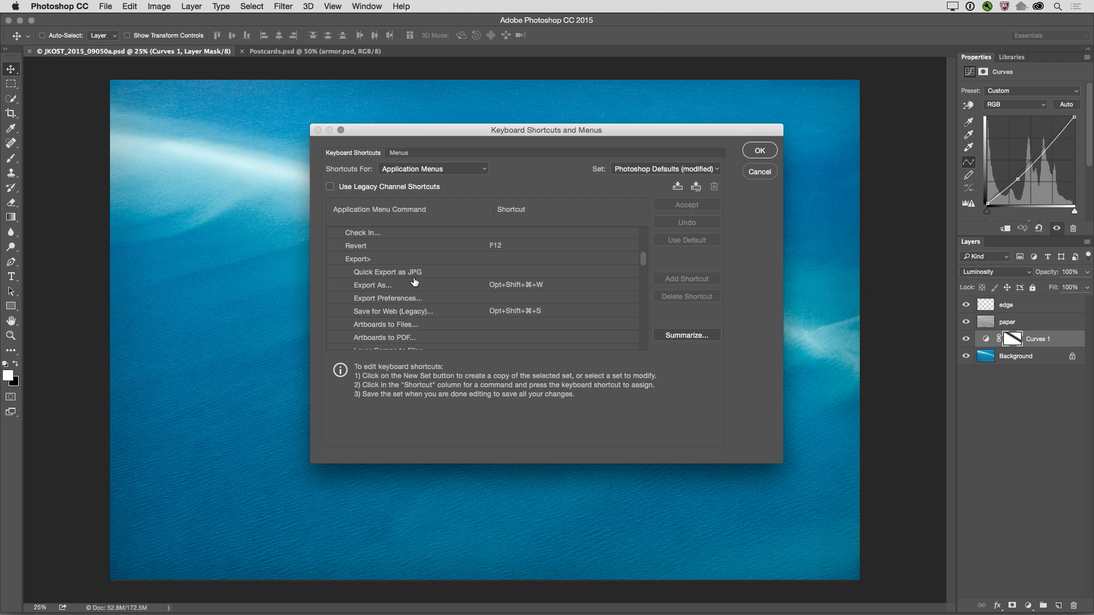
{"action": "left_click", "coordinate": [500, 270]}
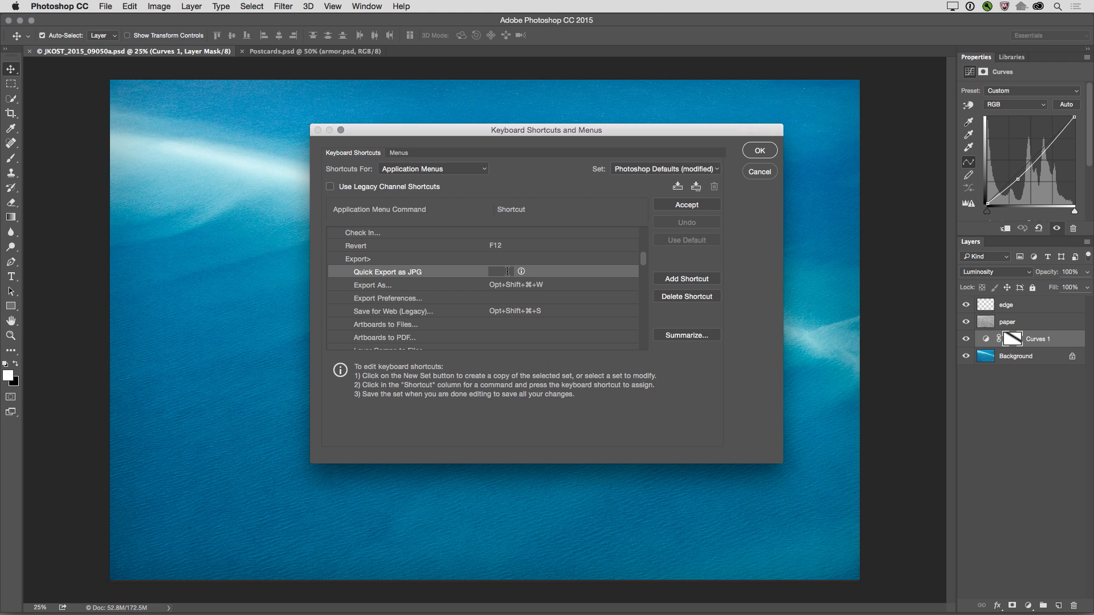
{"action": "key", "text": "shift+super+w"}
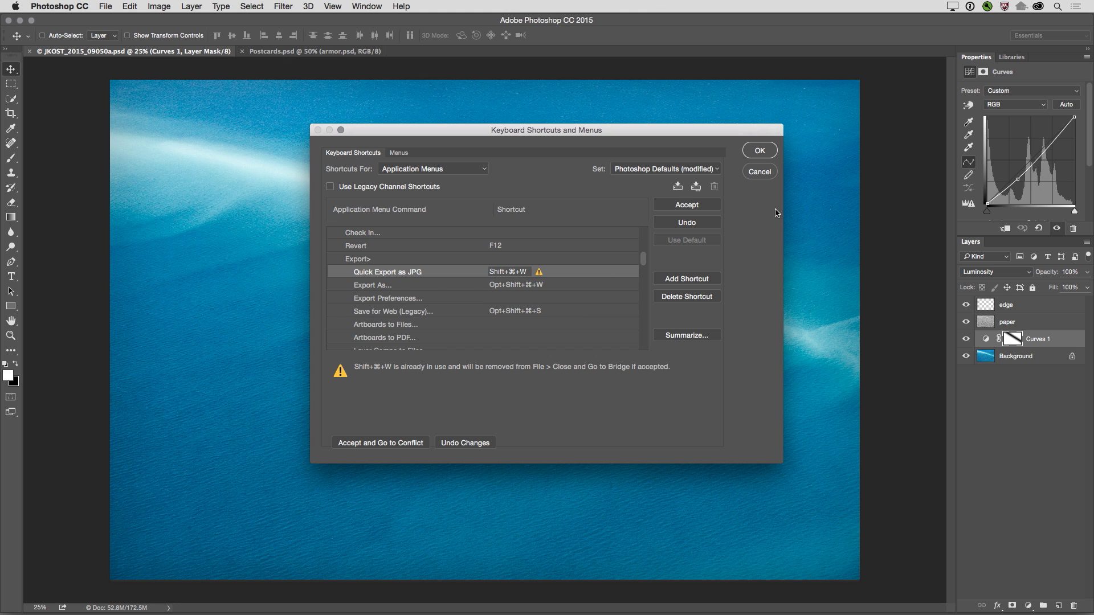
{"action": "left_click", "coordinate": [764, 152]}
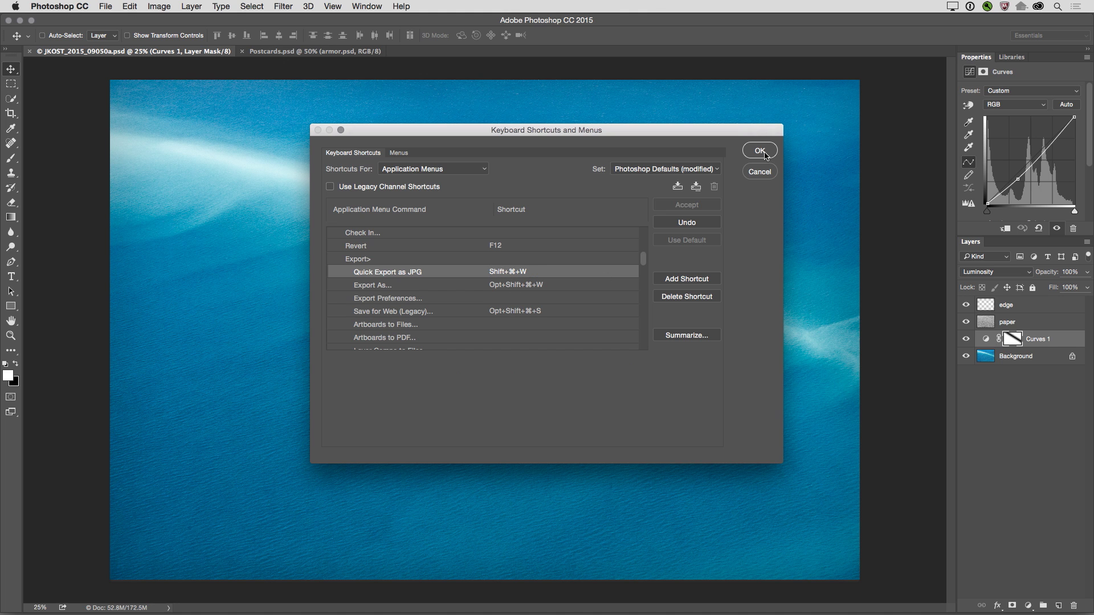
{"action": "left_click", "coordinate": [763, 153]}
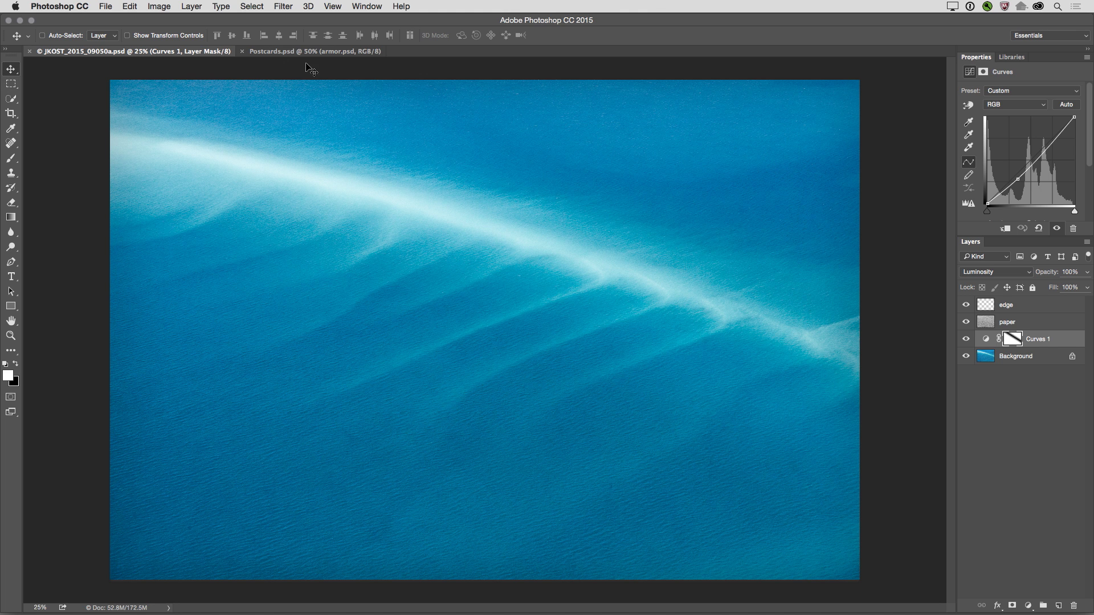
Quick-export the aerial ocean photo as a JPG to the Desktop with the new shortcut
{"action": "left_click", "coordinate": [106, 5]}
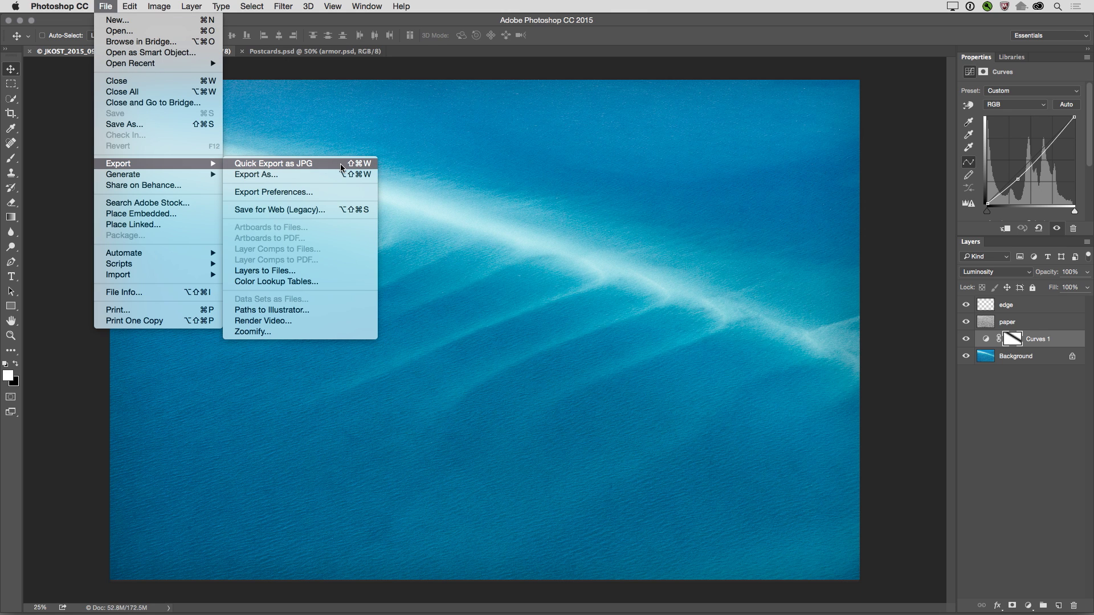
{"action": "left_click", "coordinate": [443, 170]}
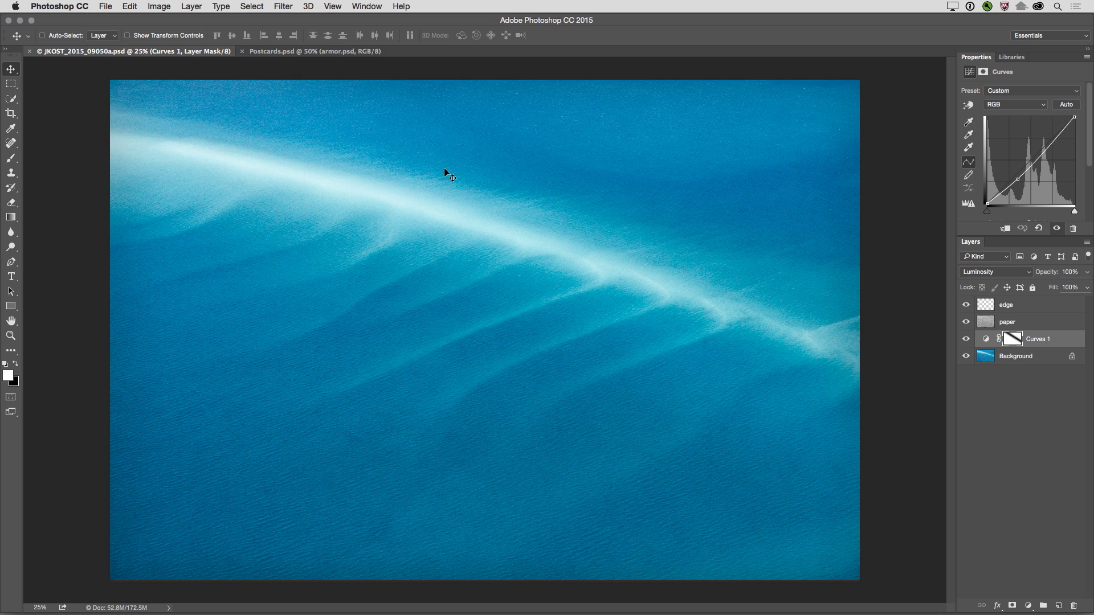
{"action": "key", "text": "super+shift+apostrophe"}
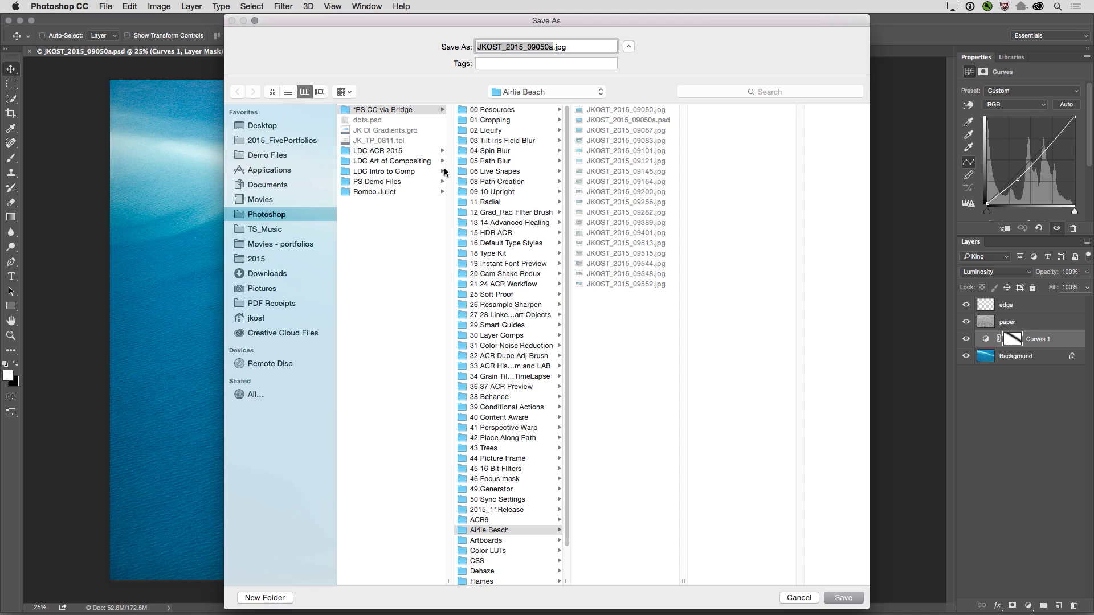
{"action": "key", "text": "super+shift+d"}
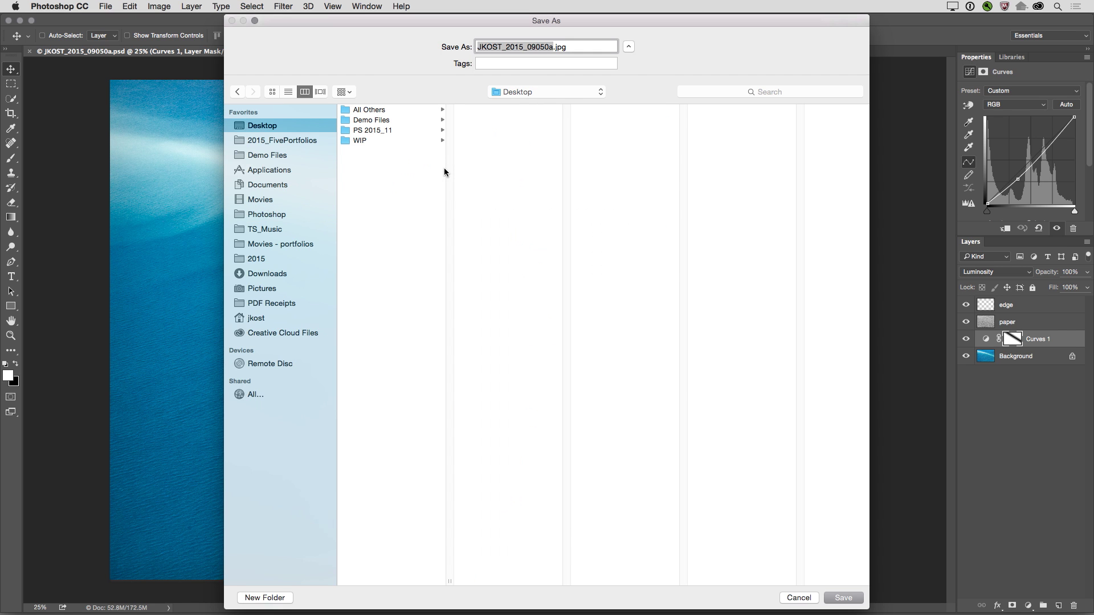
{"action": "left_click", "coordinate": [839, 597]}
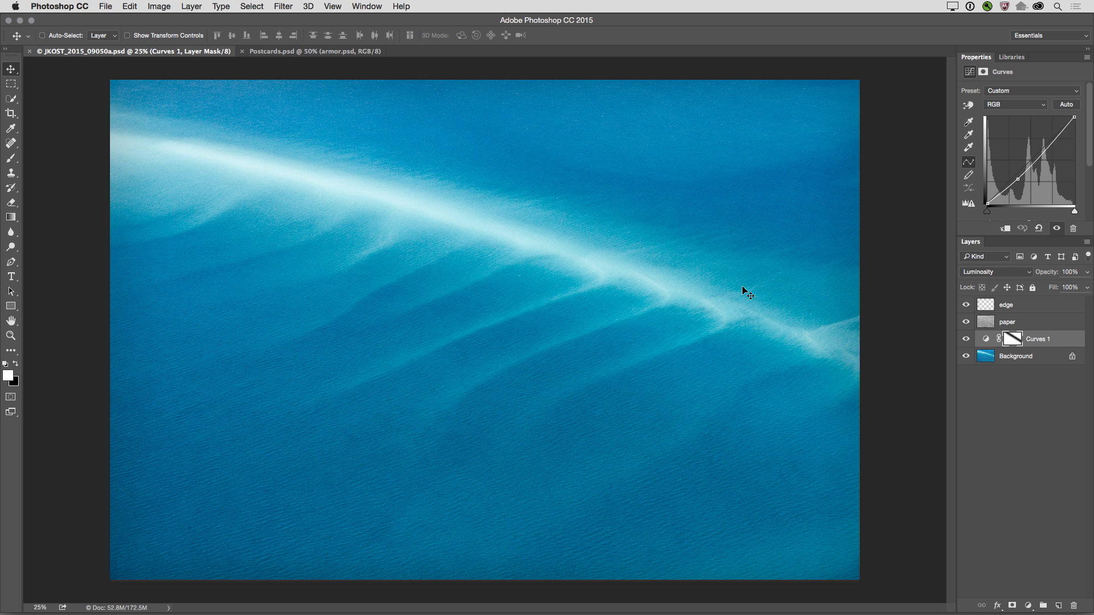
Switch to Postcards.psd, recentre the artboards, and bring up File > Export > Export As
{"action": "left_click", "coordinate": [283, 52]}
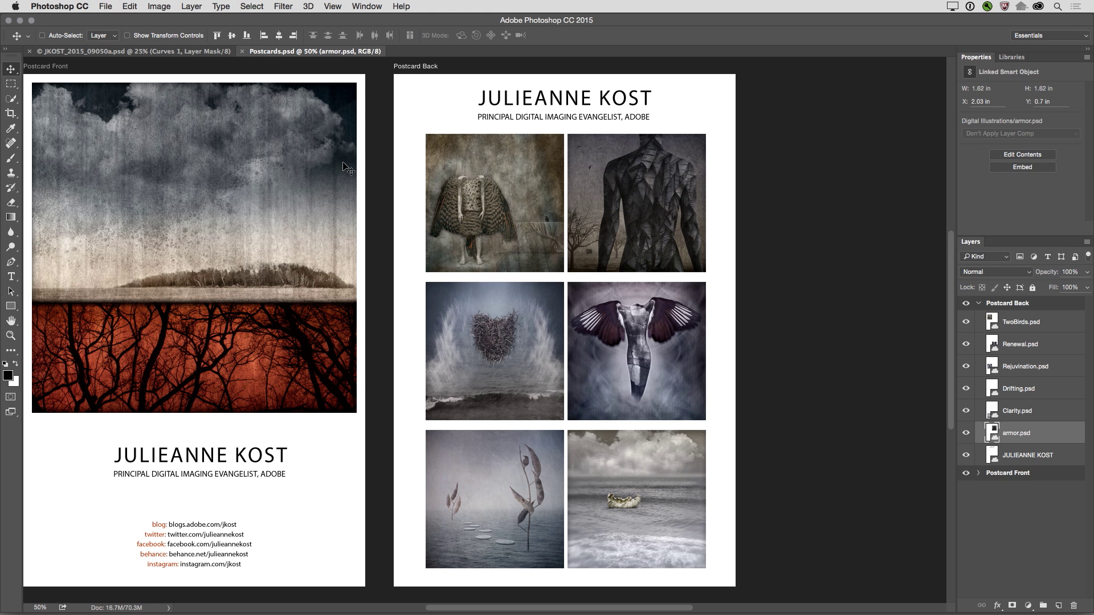
{"action": "left_click_drag", "start_coordinate": [414, 258], "coordinate": [511, 262]}
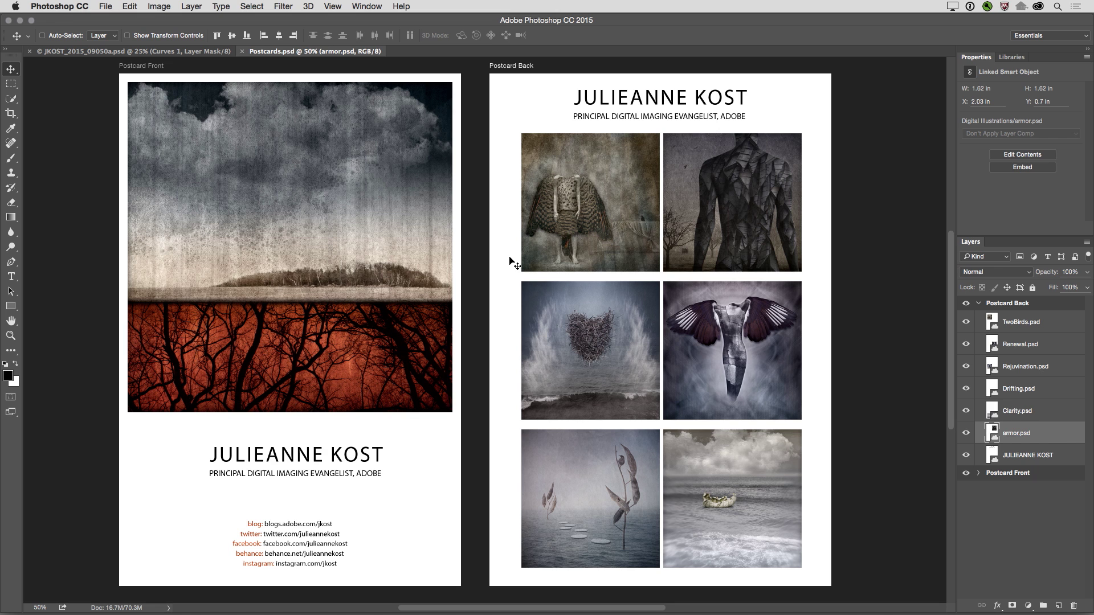
{"action": "left_click", "coordinate": [109, 6]}
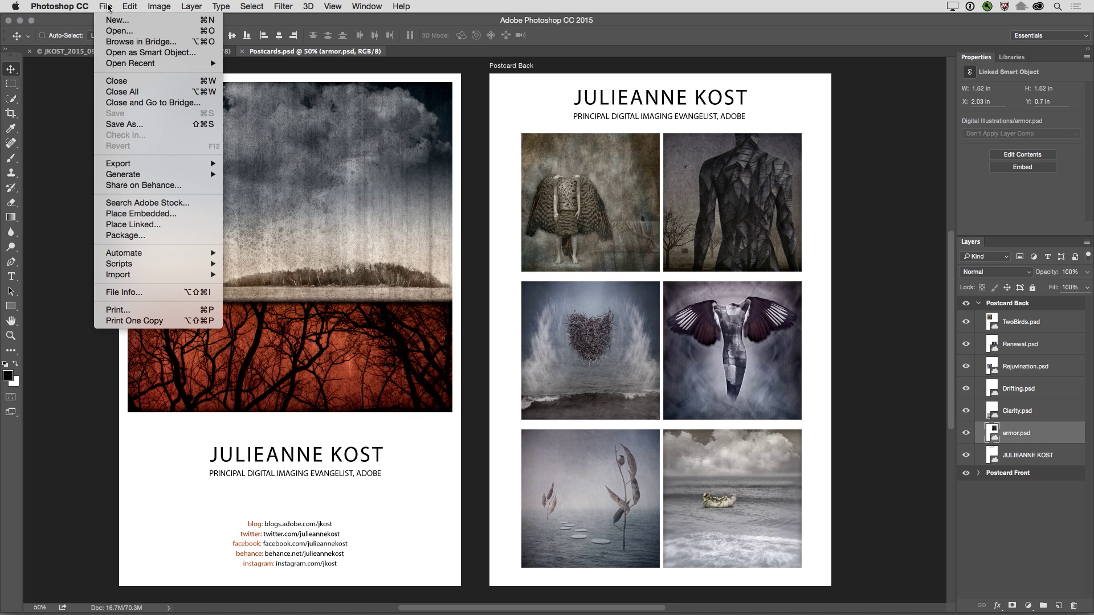
{"action": "mouse_move", "coordinate": [148, 166]}
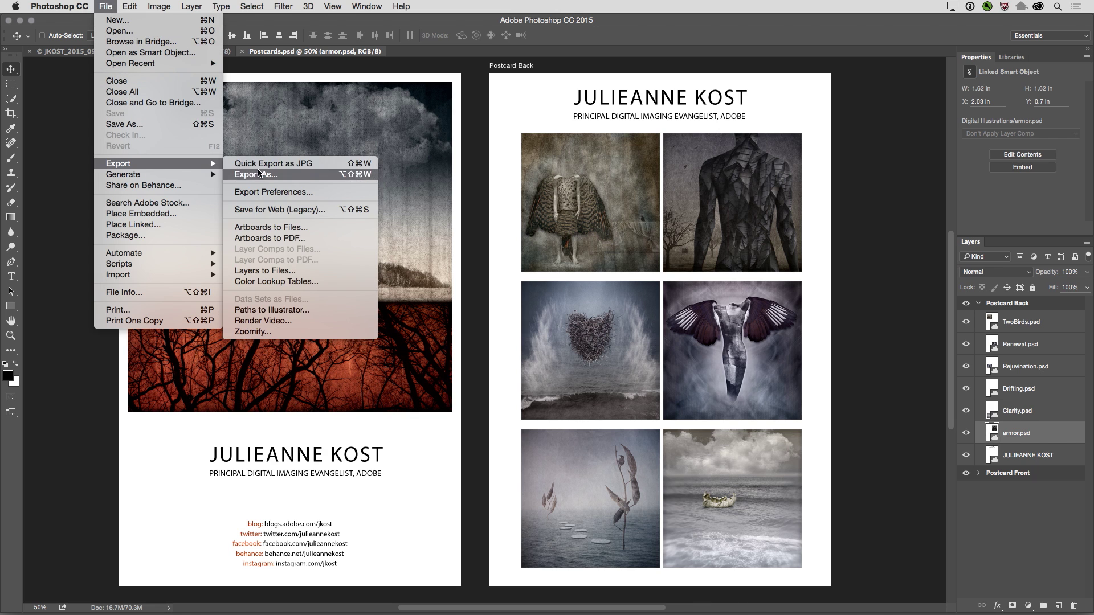
{"action": "left_click", "coordinate": [312, 182]}
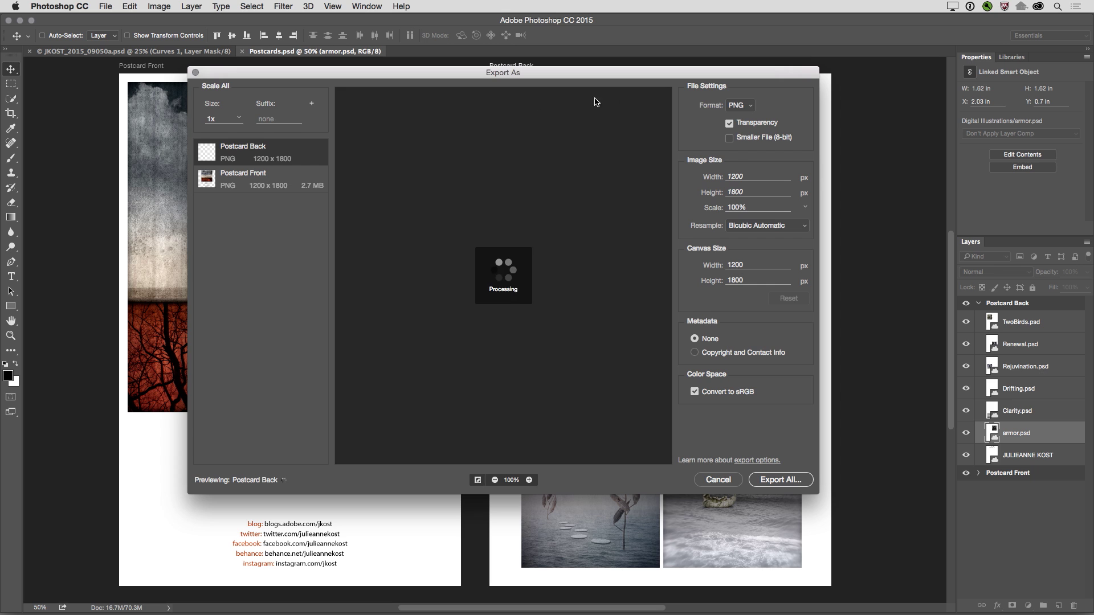
Keep full-quality transparent PNG output and include Copyright and Contact Info metadata
{"action": "left_click", "coordinate": [748, 109]}
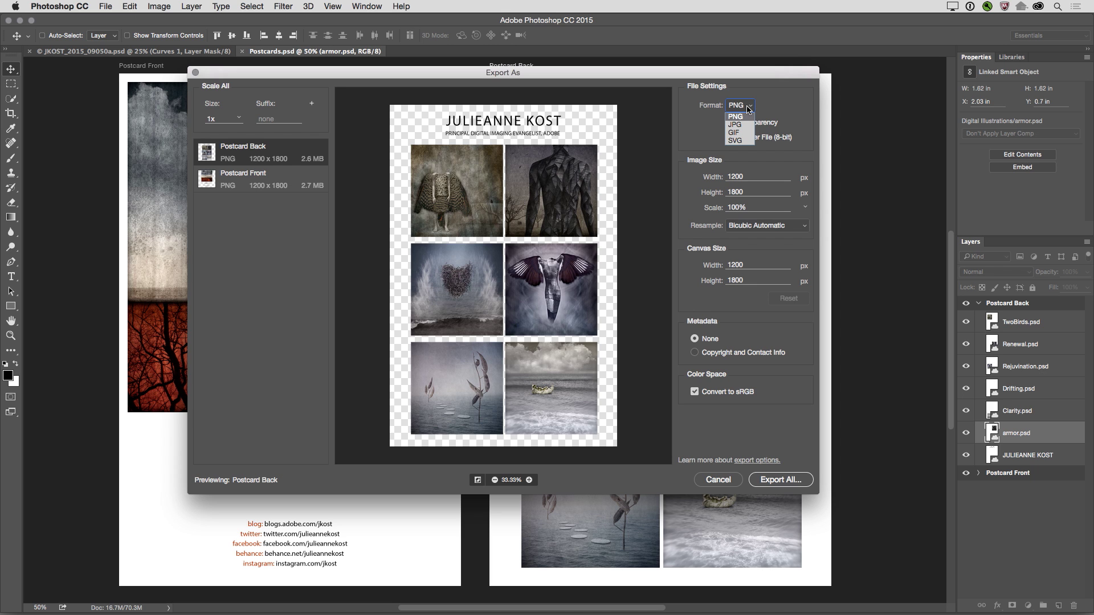
{"action": "left_click", "coordinate": [748, 108]}
{"action": "left_click", "coordinate": [749, 126]}
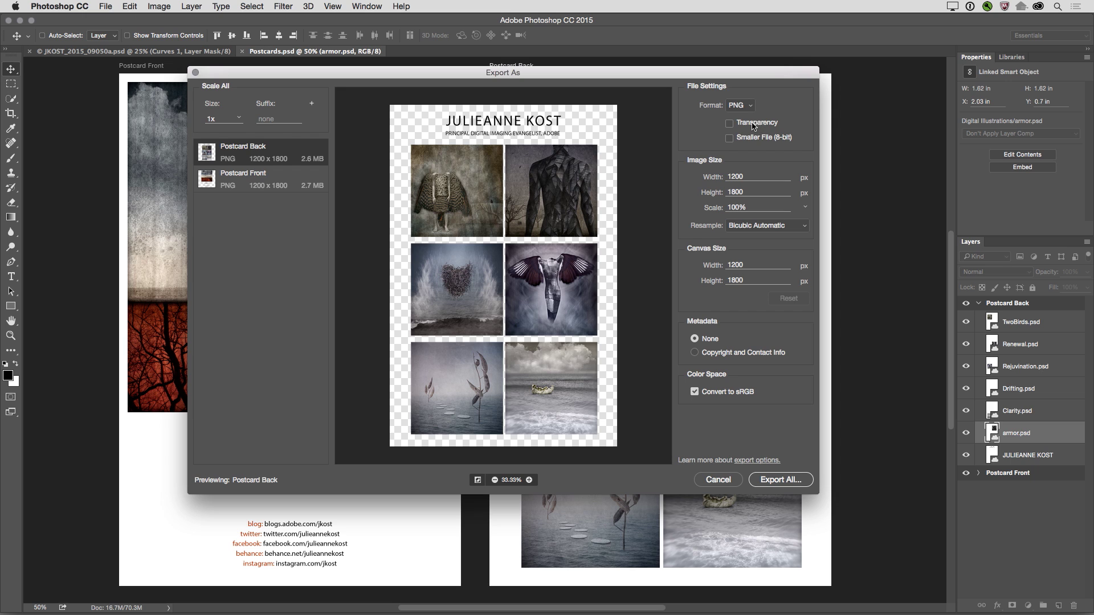
{"action": "left_click", "coordinate": [750, 124]}
{"action": "left_click", "coordinate": [751, 140]}
{"action": "left_click", "coordinate": [750, 142]}
{"action": "left_click", "coordinate": [696, 354]}
Remove the trial 0.5x, 0.75x and 0.25x sizes, keeping only 1x, and export both artboards to Artboards
{"action": "left_click", "coordinate": [311, 103]}
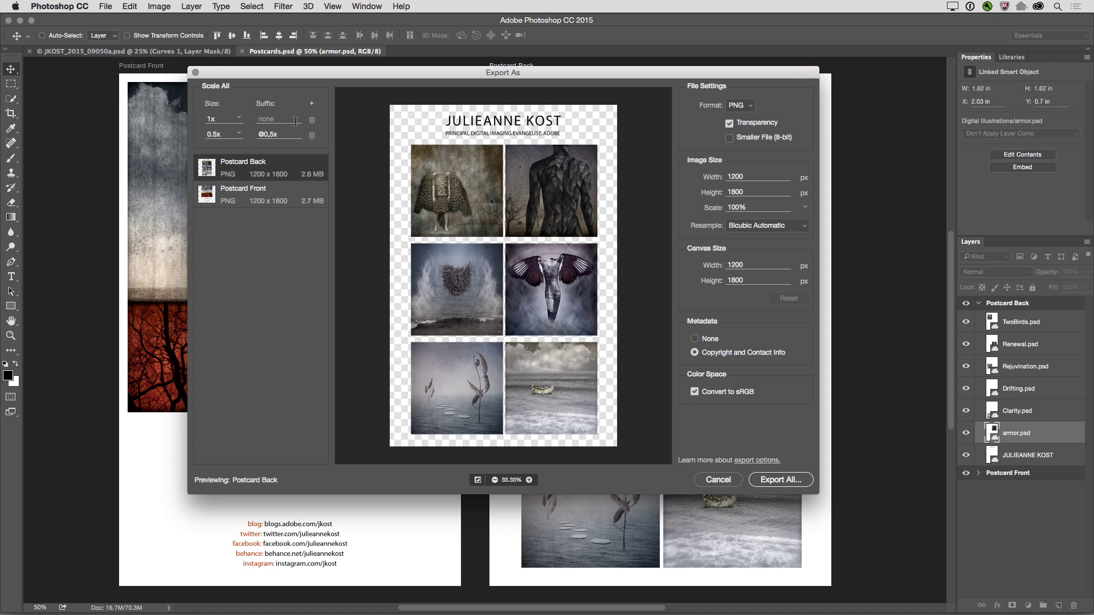
{"action": "left_click", "coordinate": [312, 104]}
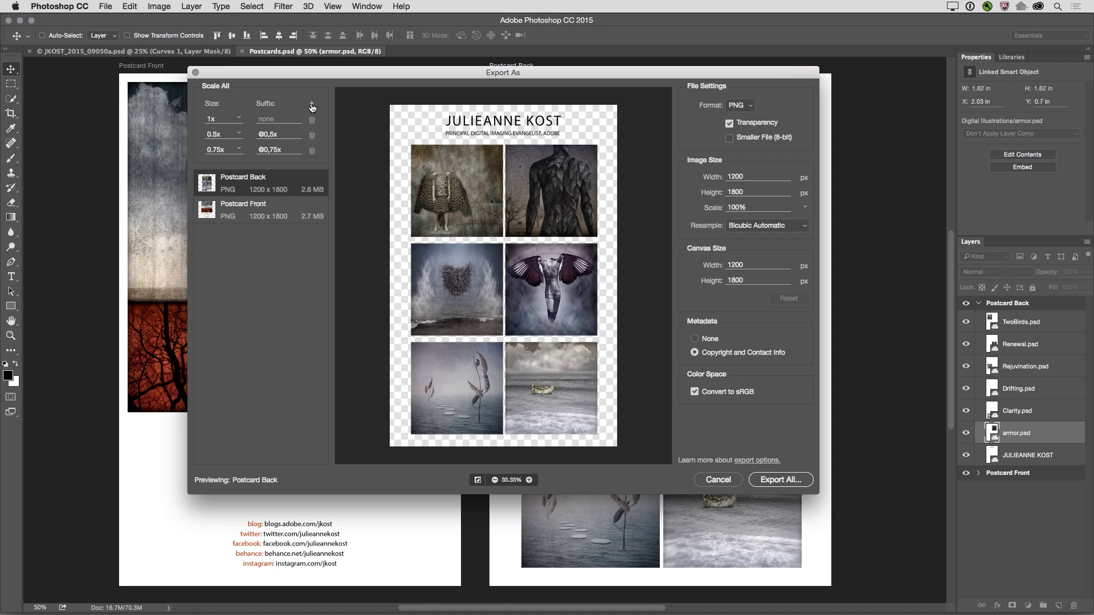
{"action": "left_click", "coordinate": [312, 105]}
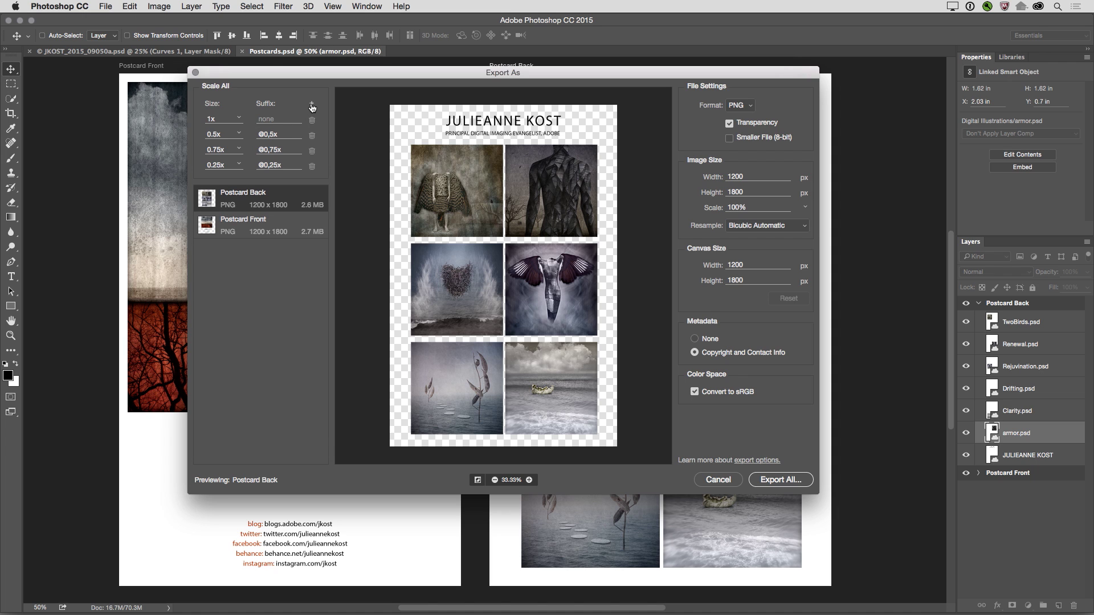
{"action": "left_click", "coordinate": [240, 166]}
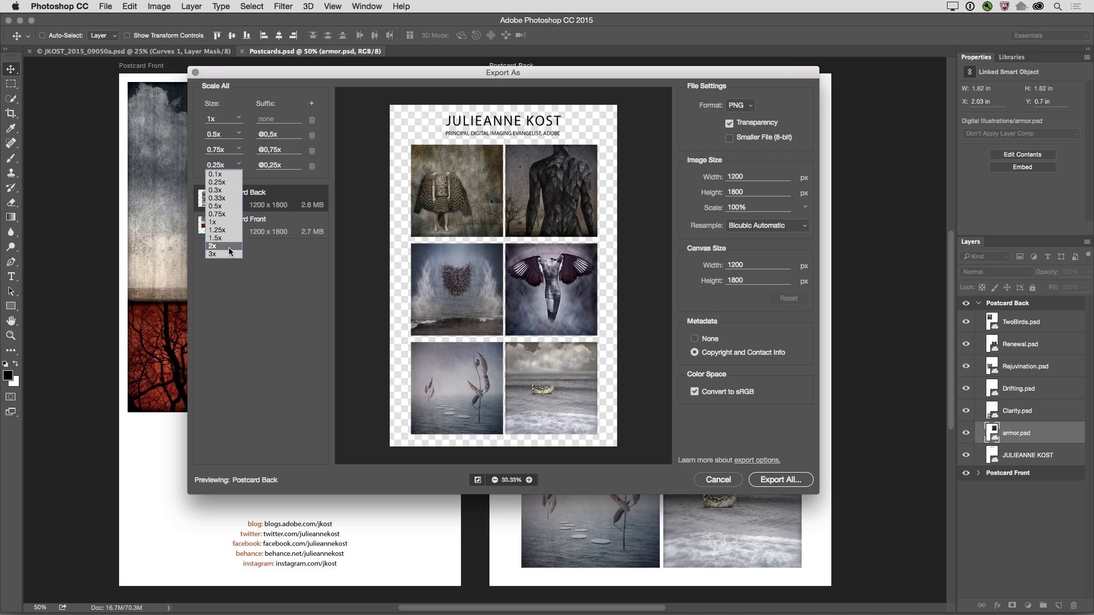
{"action": "left_click", "coordinate": [241, 166]}
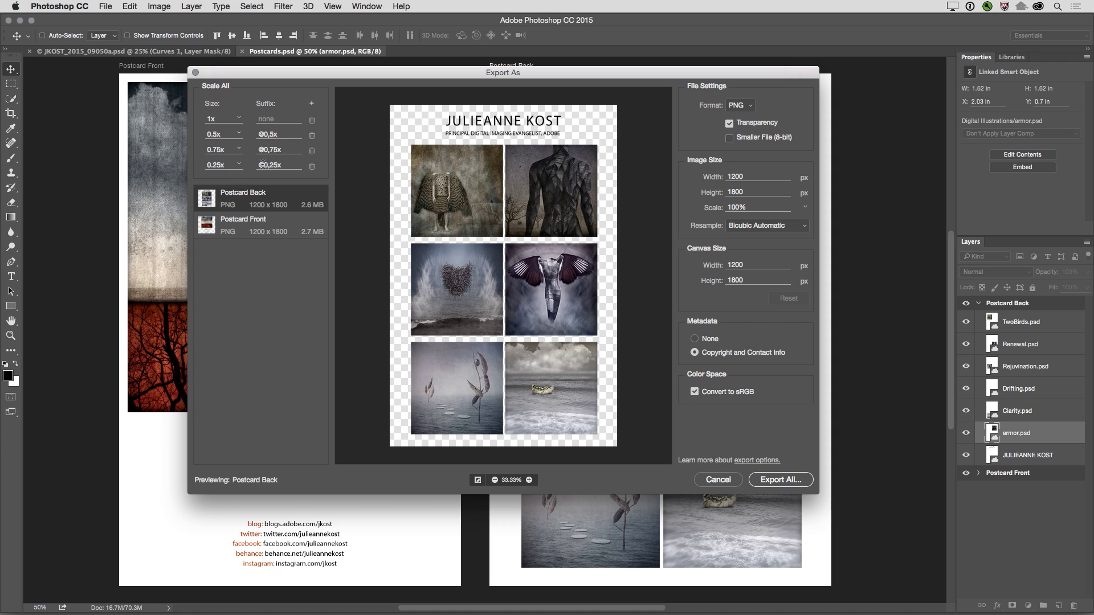
{"action": "left_click", "coordinate": [293, 164]}
{"action": "left_click", "coordinate": [311, 165]}
{"action": "left_click", "coordinate": [312, 153]}
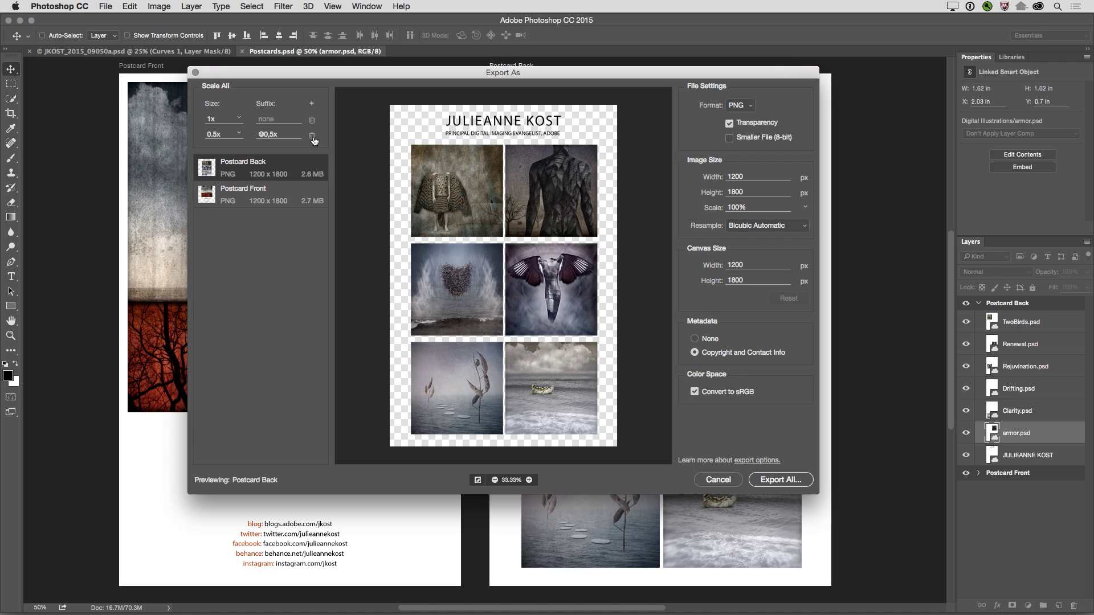
{"action": "left_click", "coordinate": [312, 136]}
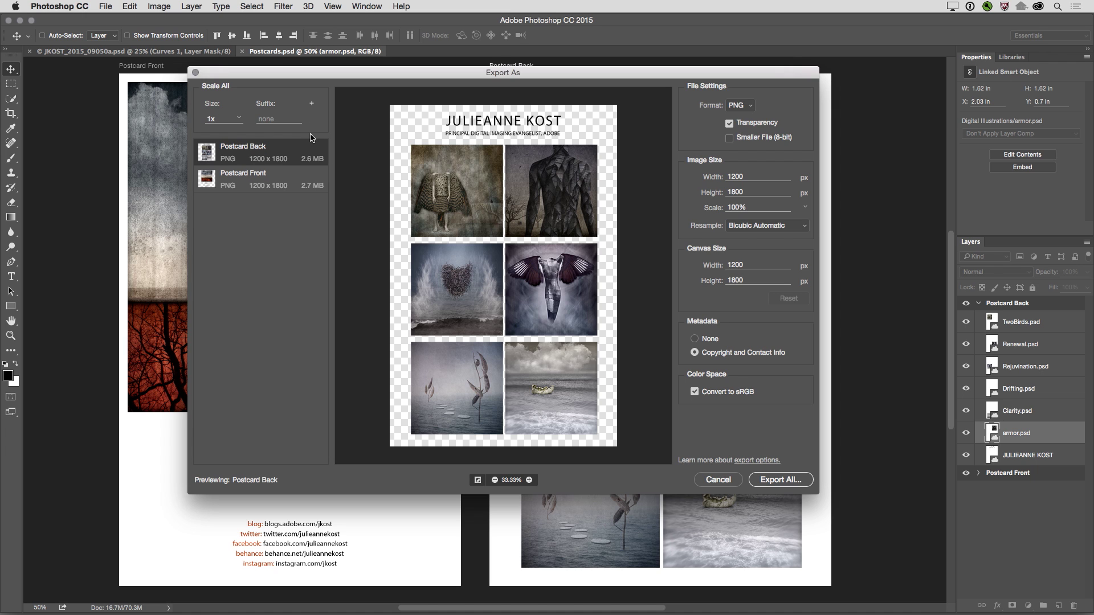
{"action": "left_click", "coordinate": [791, 481]}
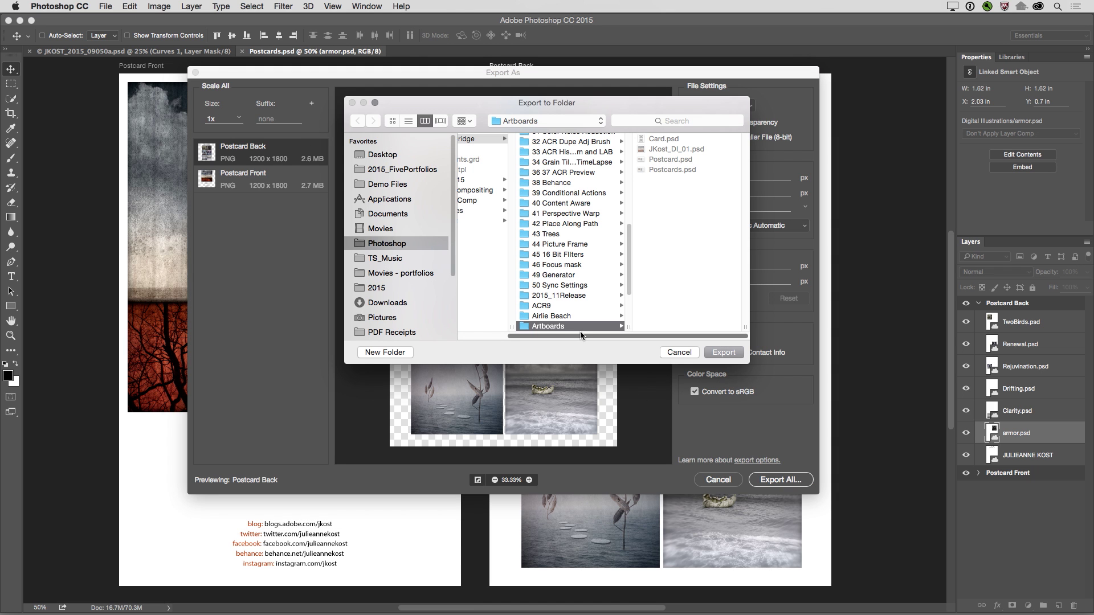
{"action": "left_click", "coordinate": [724, 352]}
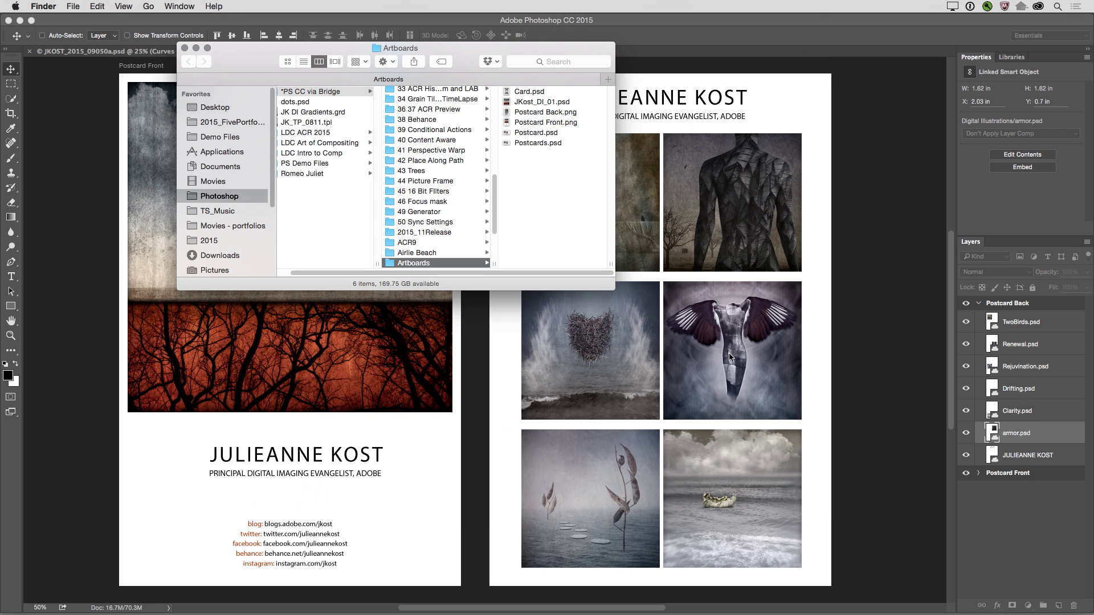
Preview Postcard Back.png and Postcard Front.png in Finder, then return to Photoshop
{"action": "left_click", "coordinate": [417, 111]}
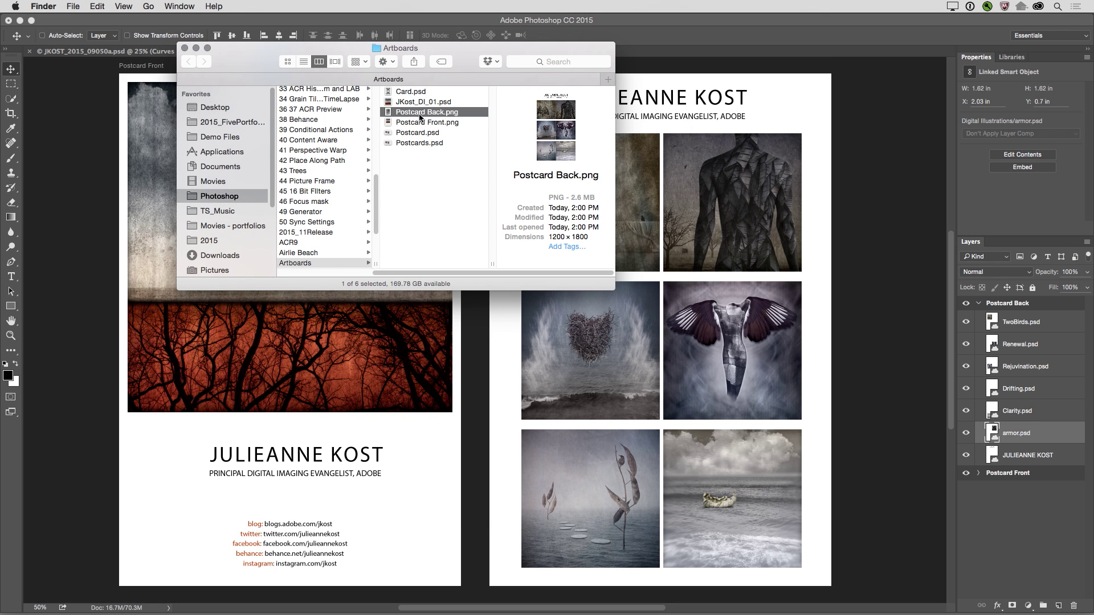
{"action": "left_click", "coordinate": [418, 123]}
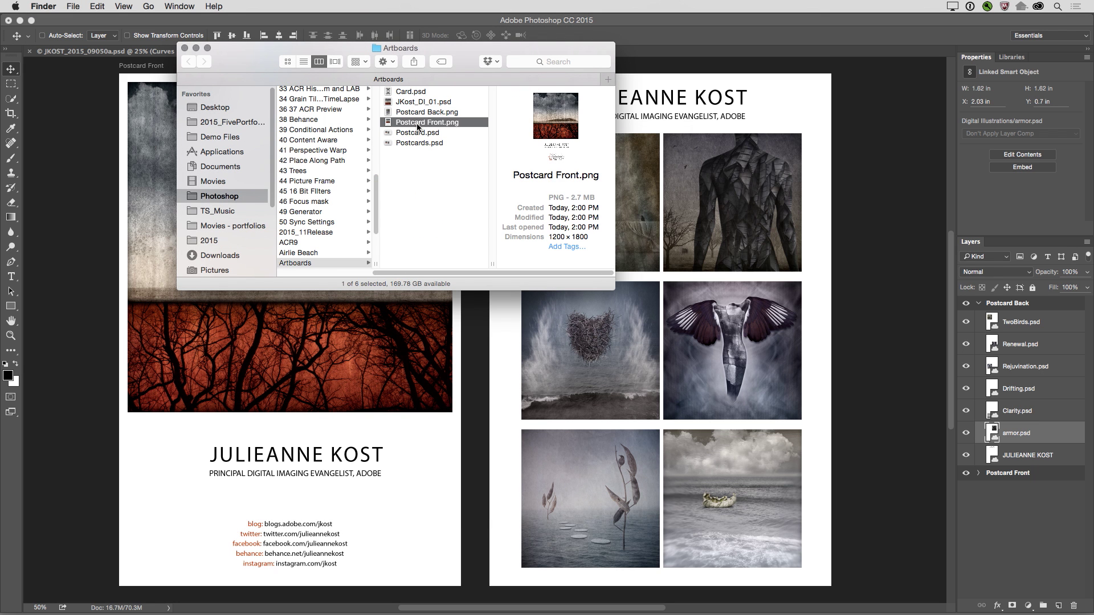
{"action": "left_click", "coordinate": [416, 341]}
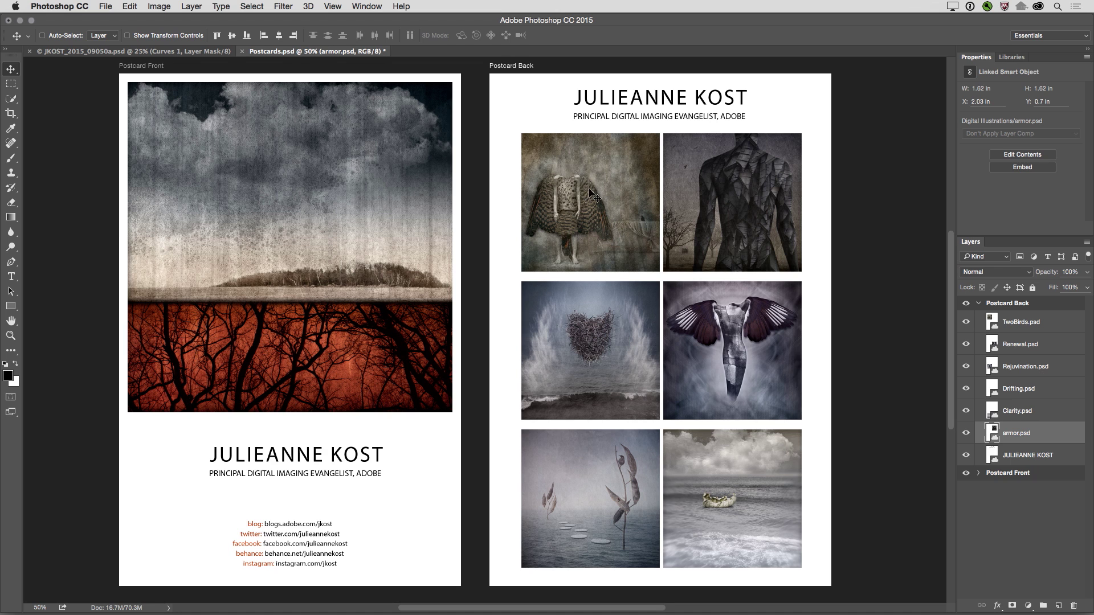
Select the six layers TwoBirds.psd through armor.psd and choose Export As from their context menu
{"action": "left_click", "coordinate": [1022, 323]}
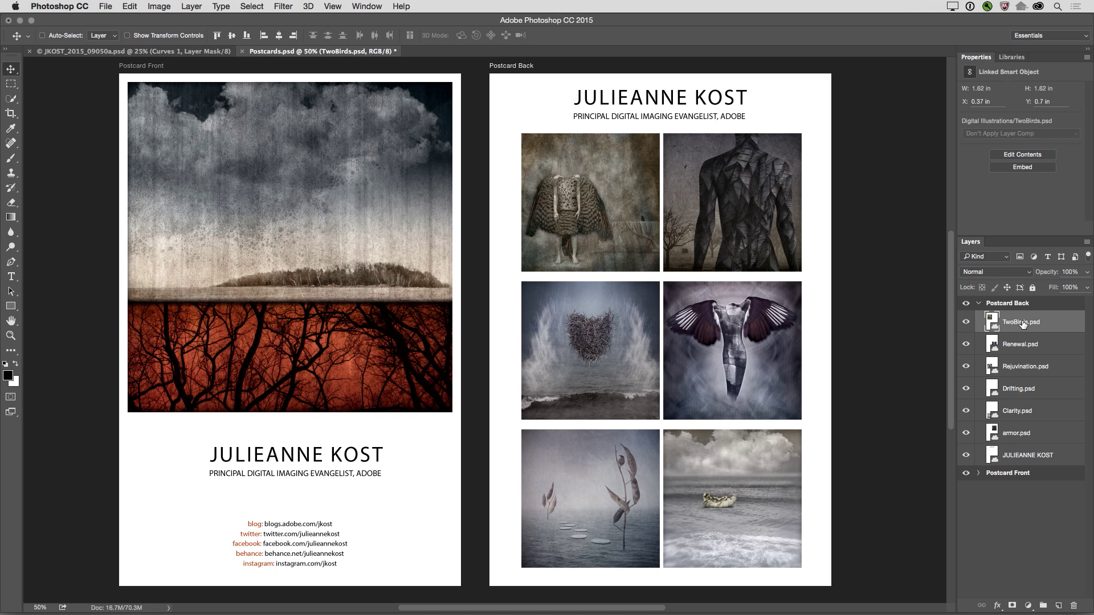
{"action": "left_click", "coordinate": [1018, 435], "text": "shift"}
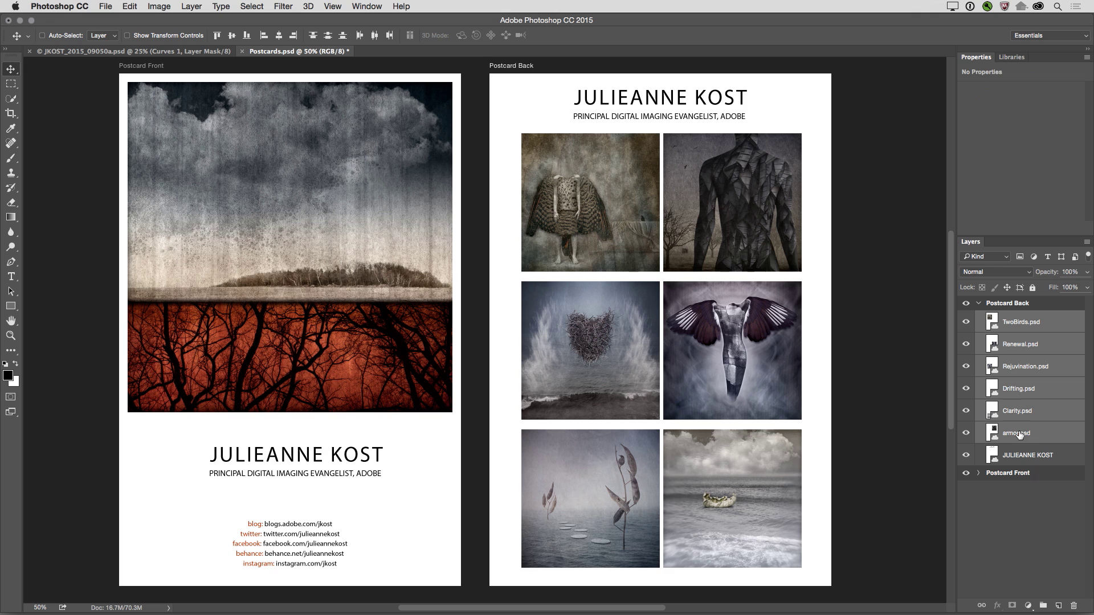
{"action": "right_click", "coordinate": [1051, 434]}
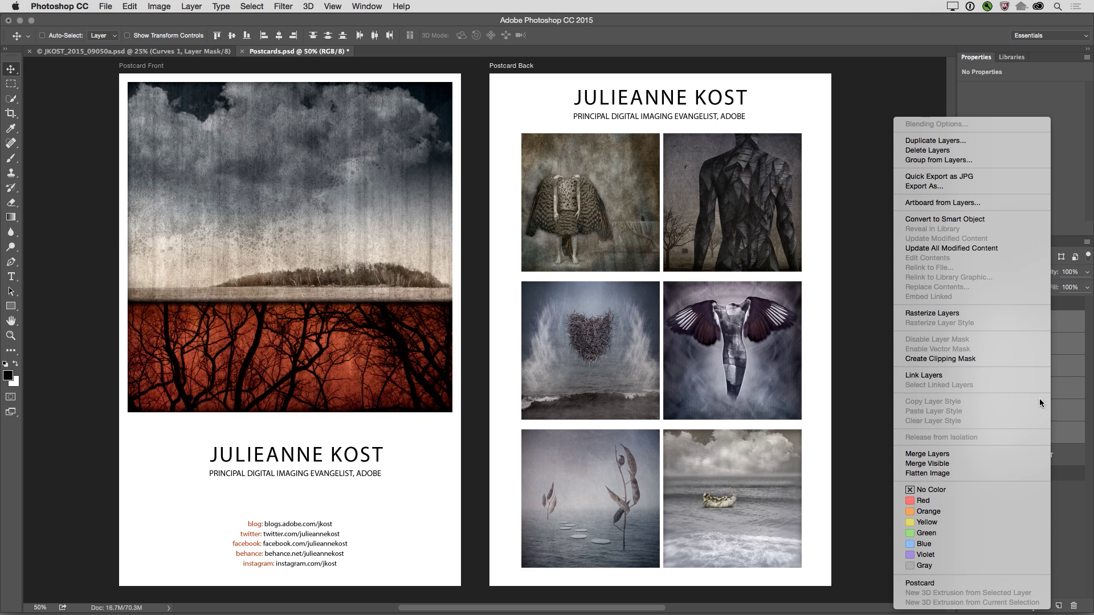
{"action": "left_click", "coordinate": [949, 186]}
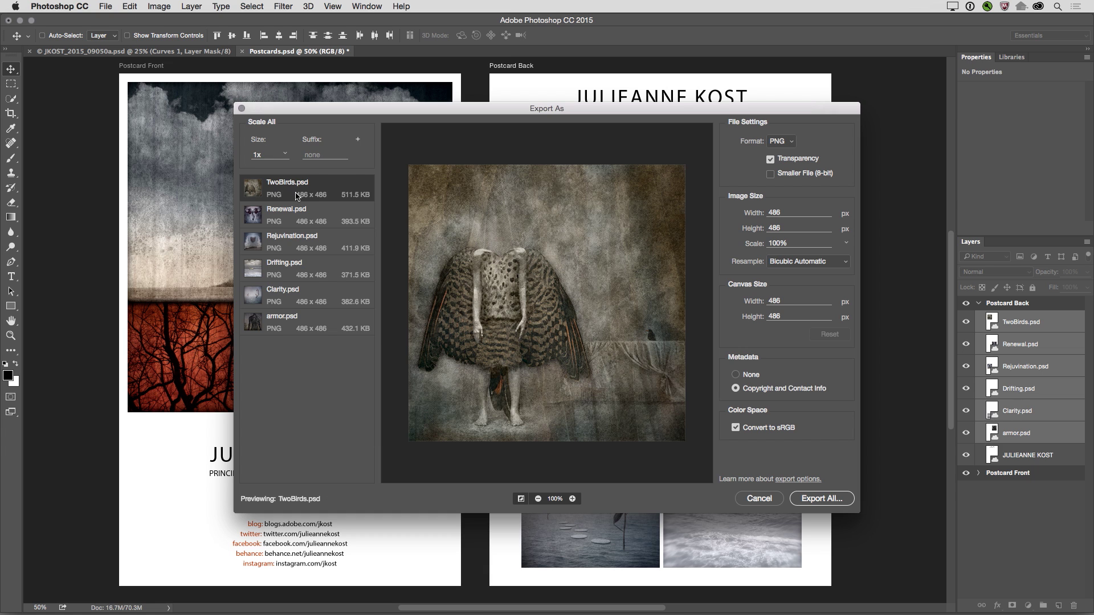
Preview Renewal.psd and Rejuvination.psd, switch Rejuvination.psd to JPG, then cancel without exporting
{"action": "left_click", "coordinate": [294, 223]}
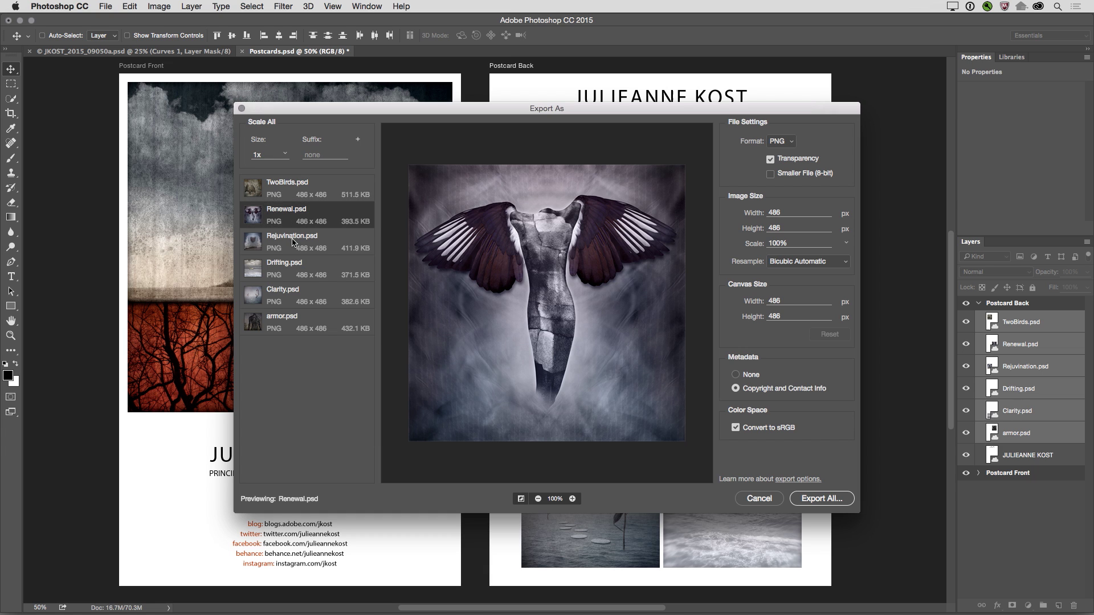
{"action": "left_click", "coordinate": [292, 246]}
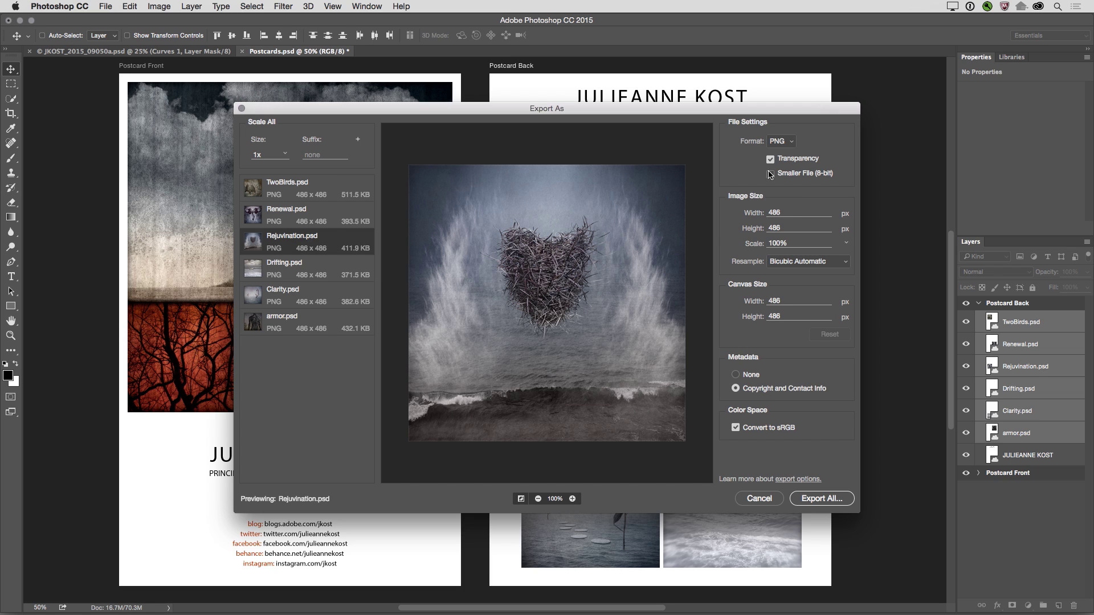
{"action": "left_click", "coordinate": [780, 141]}
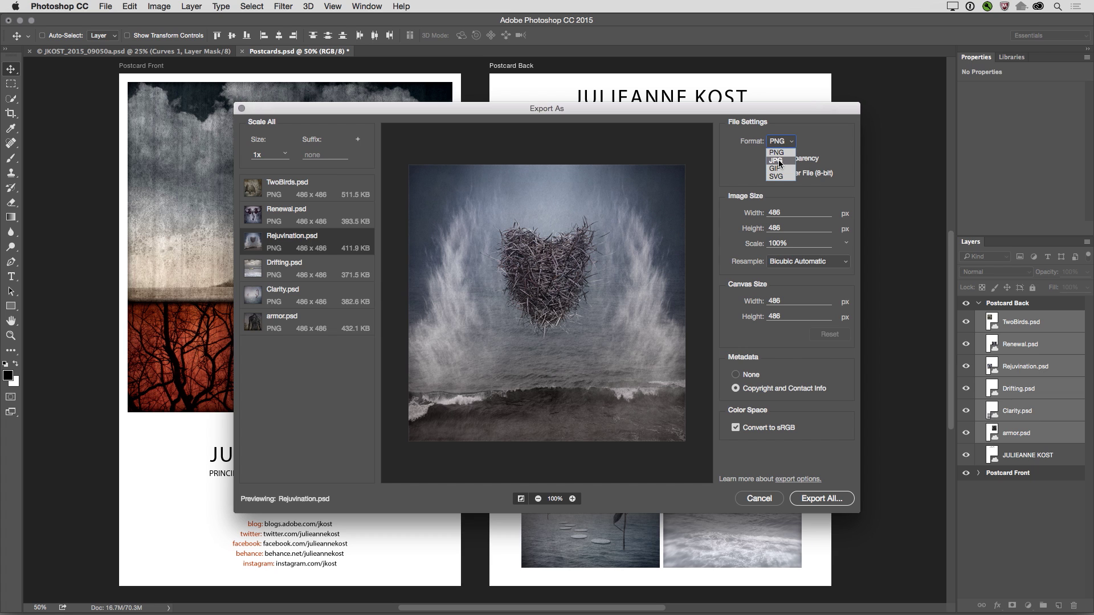
{"action": "left_click", "coordinate": [778, 161]}
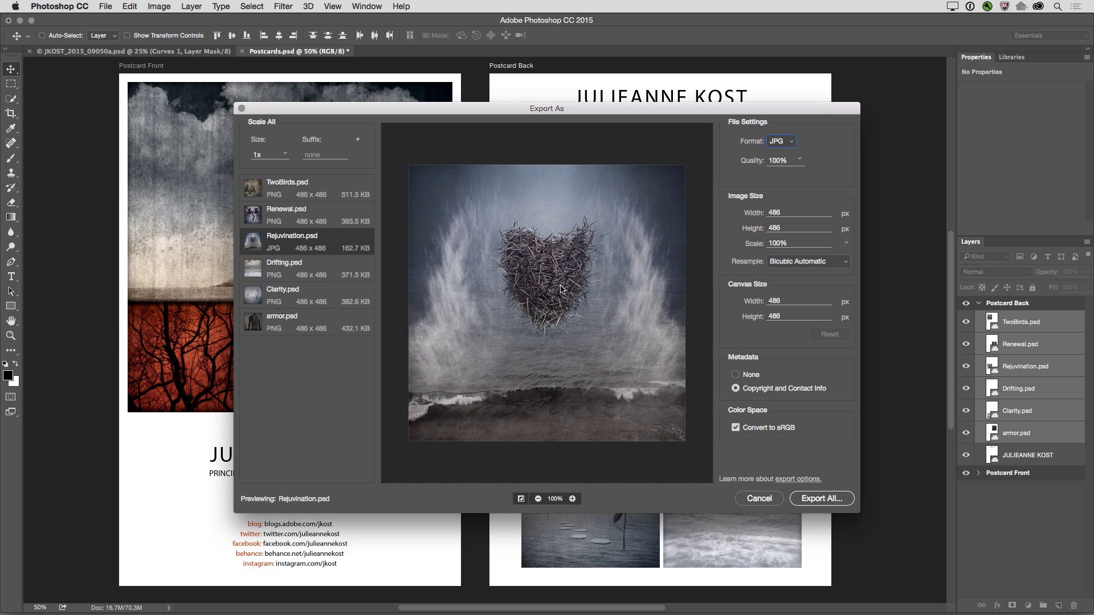
{"action": "left_click", "coordinate": [759, 498]}
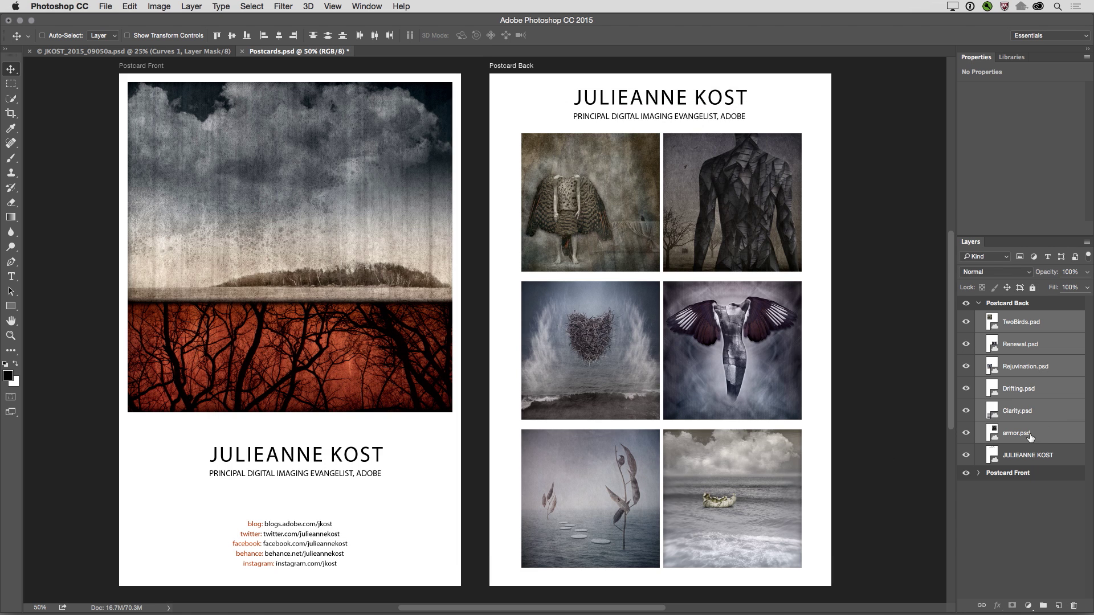
Group the TwoBirds, Renewal and Rejuvination layers into Group 1
{"action": "left_click", "coordinate": [1017, 322]}
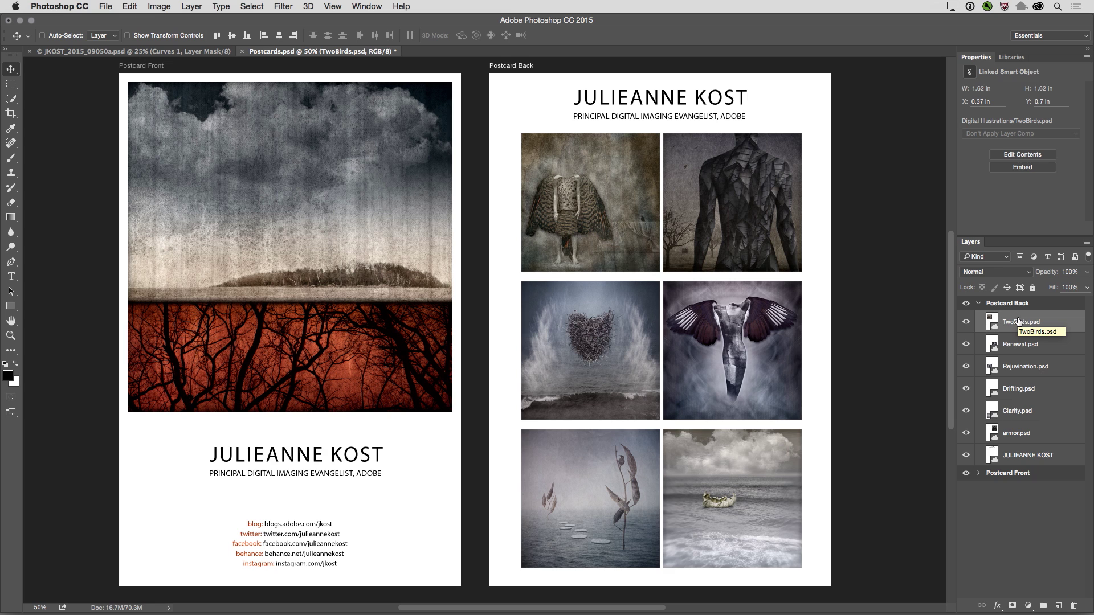
{"action": "left_click", "coordinate": [1025, 367], "text": "shift"}
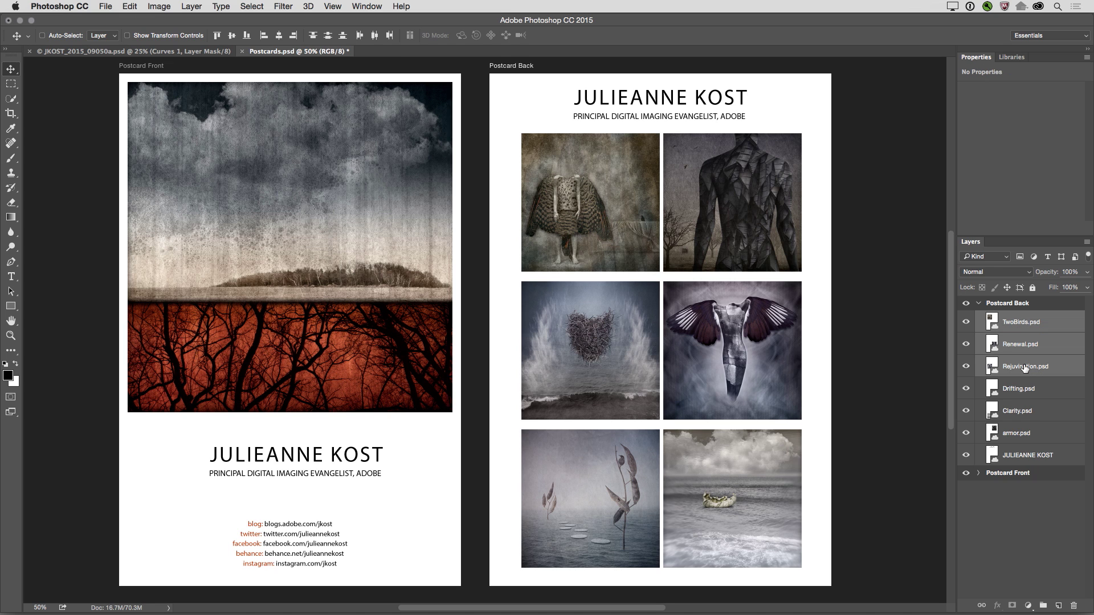
{"action": "key", "text": "super+g"}
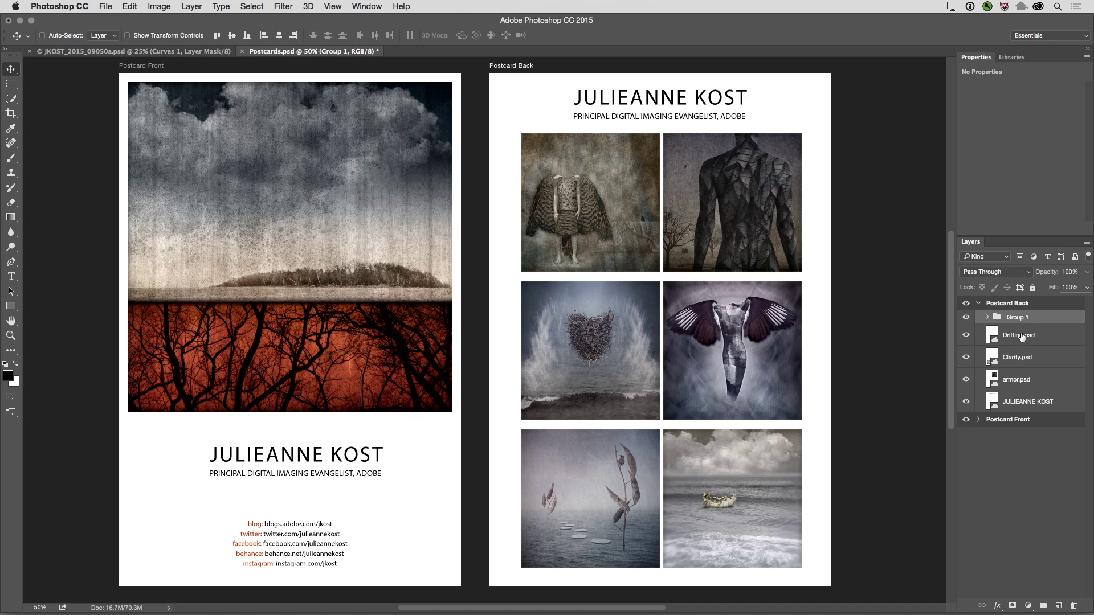
Toggle Drifting.psd's visibility, add it to the Group 1 selection, and show their layer options
{"action": "left_click", "coordinate": [966, 335]}
{"action": "left_click", "coordinate": [965, 337]}
{"action": "left_click", "coordinate": [1015, 336], "text": "super"}
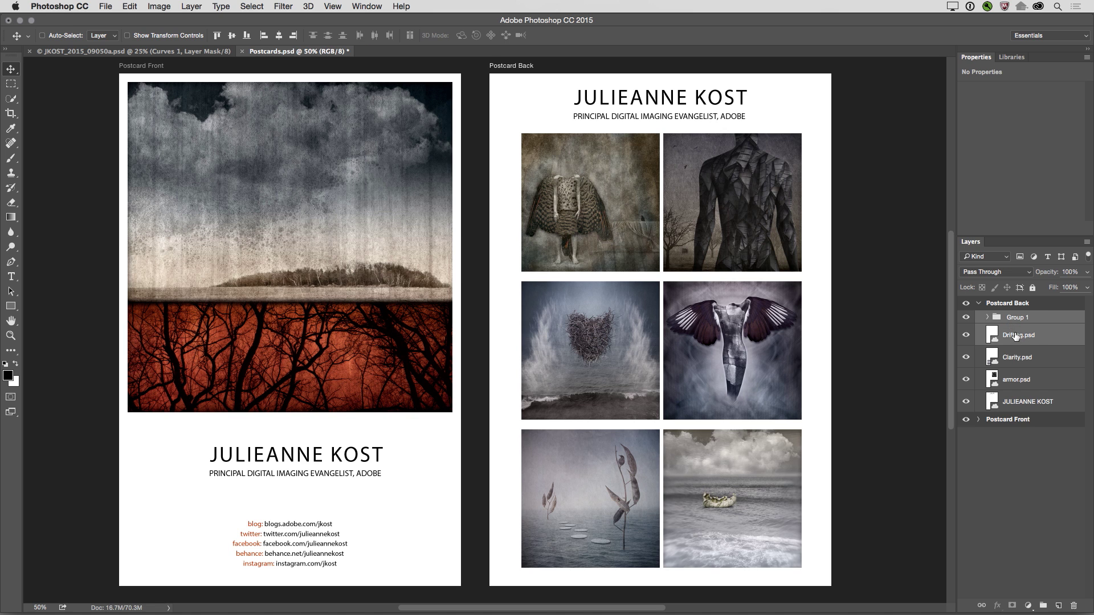
{"action": "right_click", "coordinate": [1052, 336]}
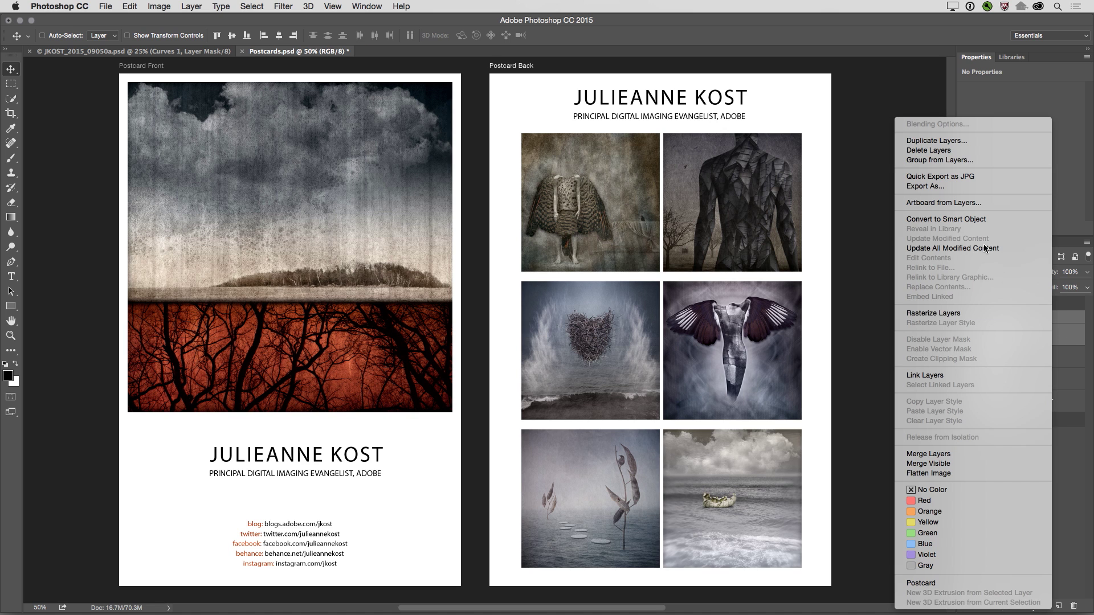
Open Export As for Group 1 and Drifting.psd, view Drifting.psd's PNG preview, then cancel
{"action": "left_click", "coordinate": [946, 187]}
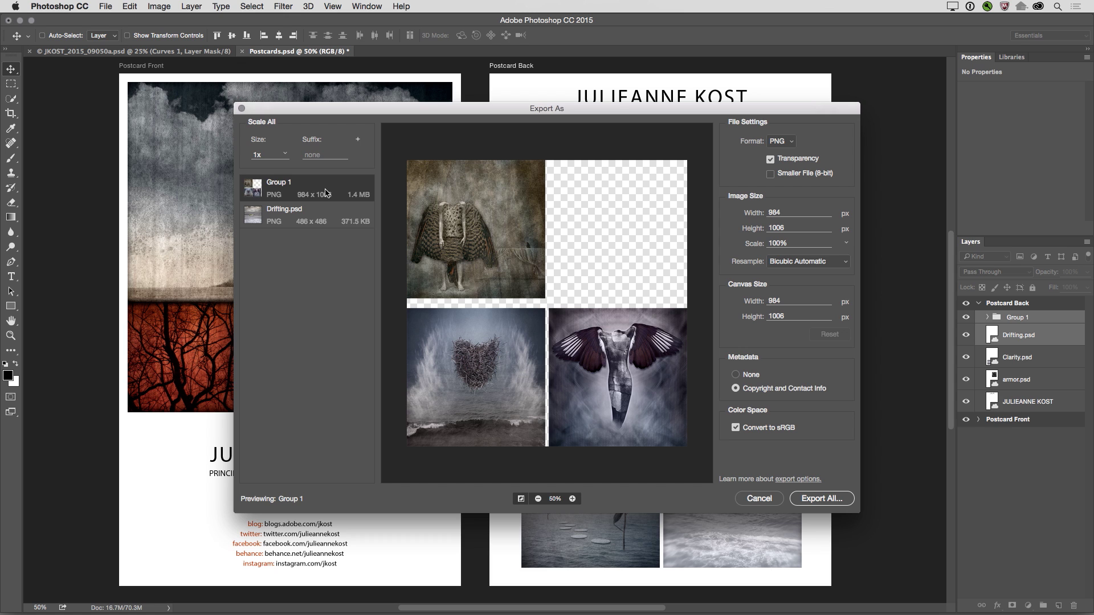
{"action": "left_click", "coordinate": [325, 221]}
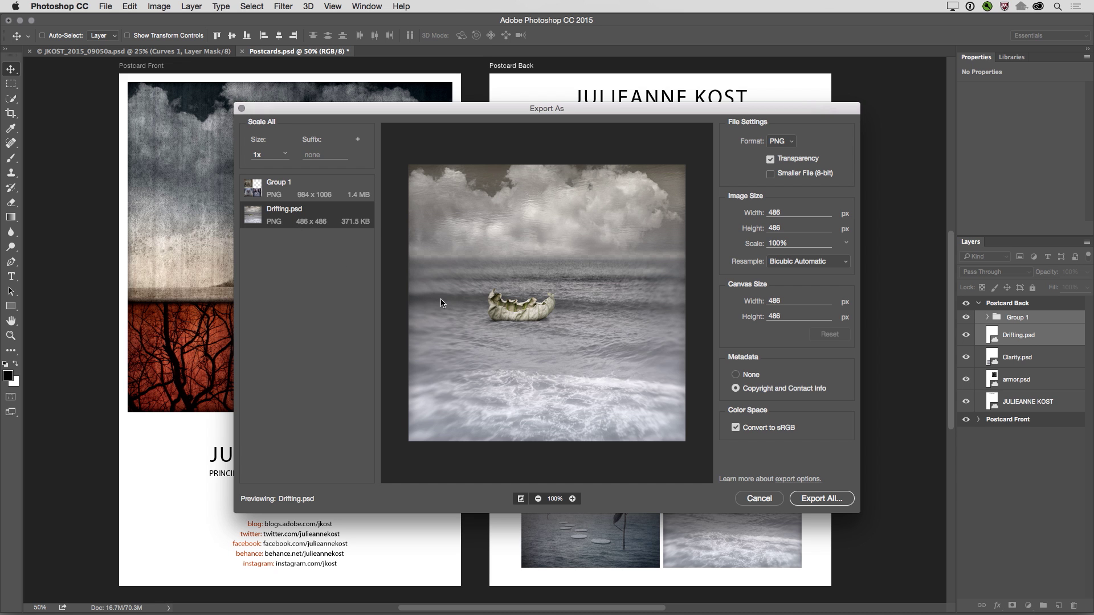
{"action": "left_click", "coordinate": [755, 499]}
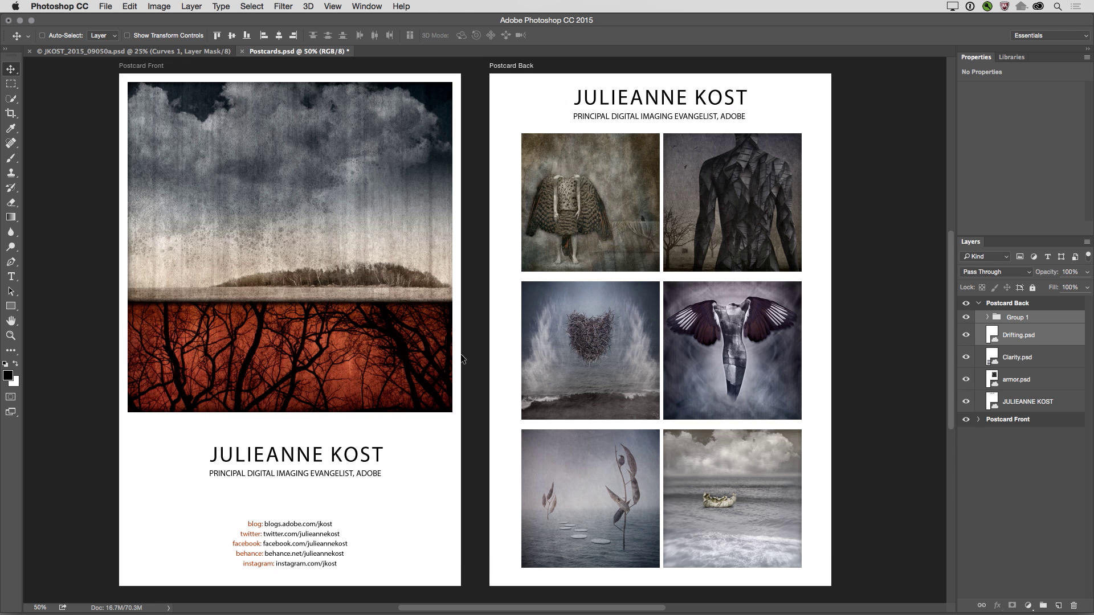
Show the File > Export submenu listing Artboards to Files, Artboards to PDF and Layers to Files
{"action": "left_click", "coordinate": [105, 7]}
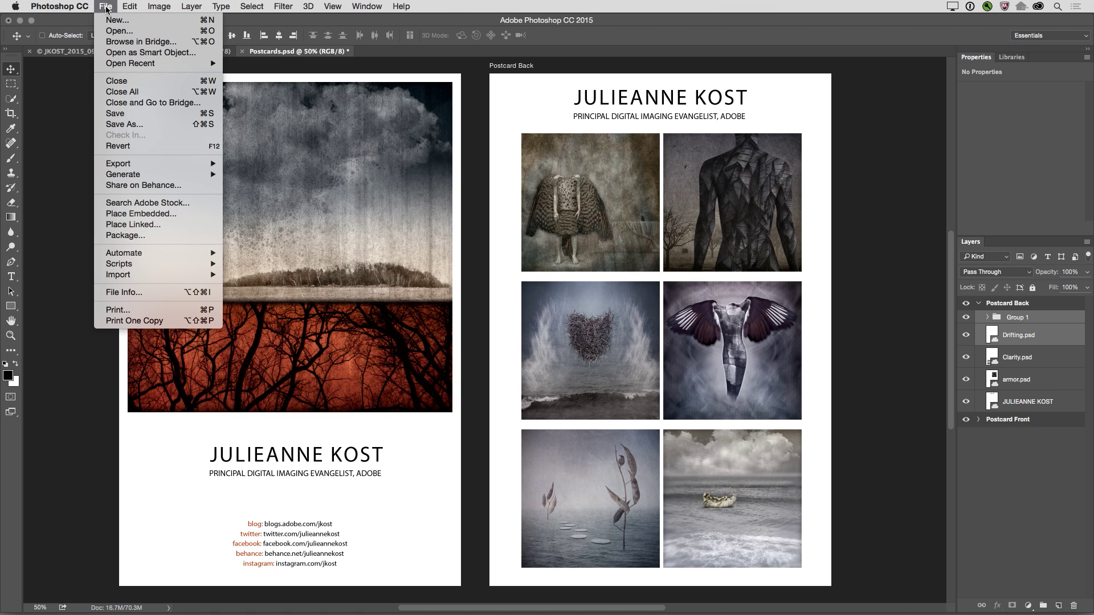
{"action": "mouse_move", "coordinate": [147, 167]}
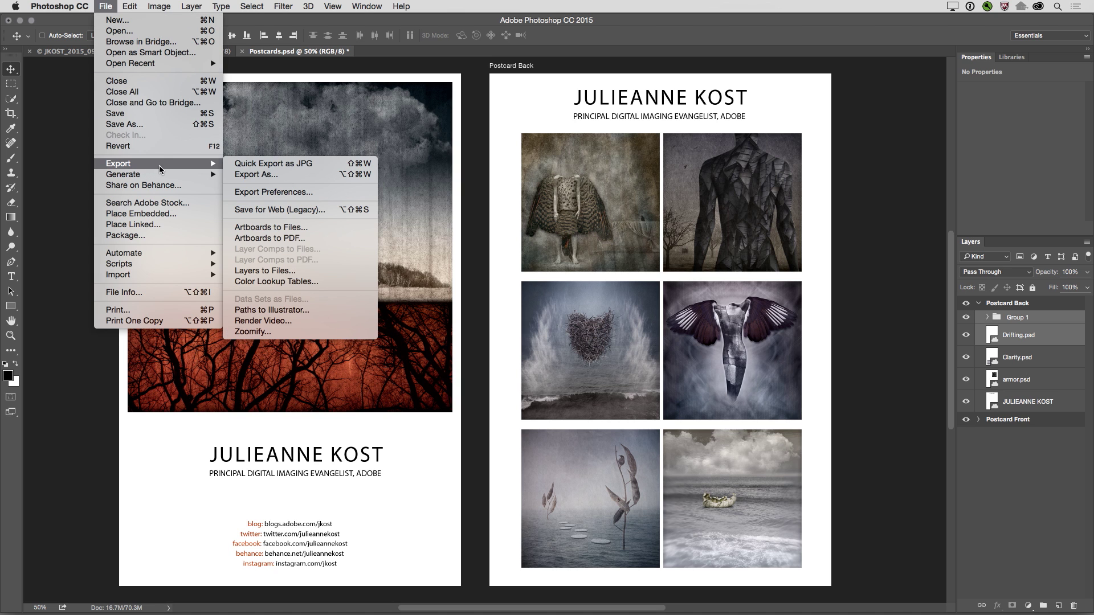